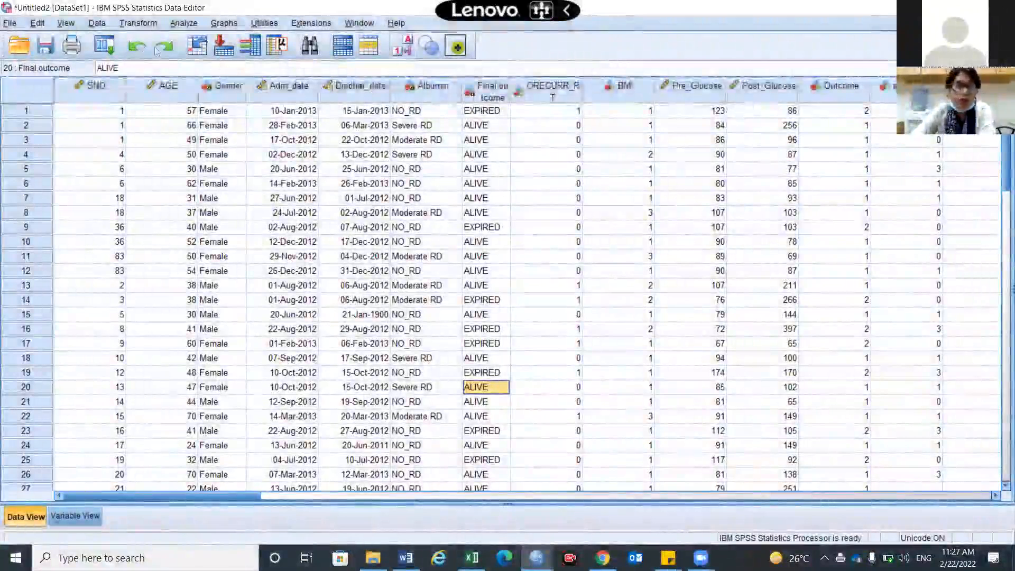
pyautogui.click(133, 24)
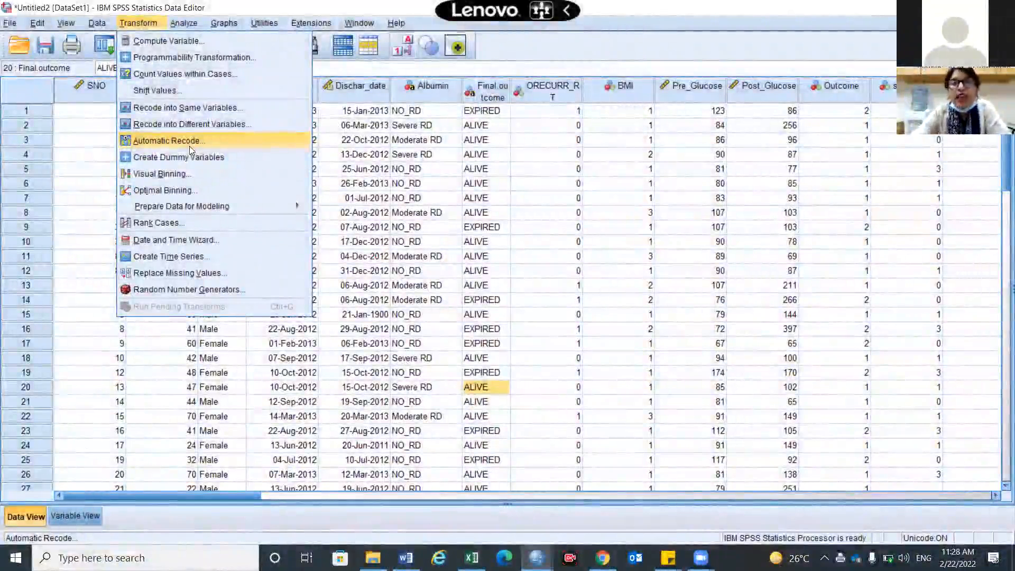
pyautogui.moveTo(396, 23)
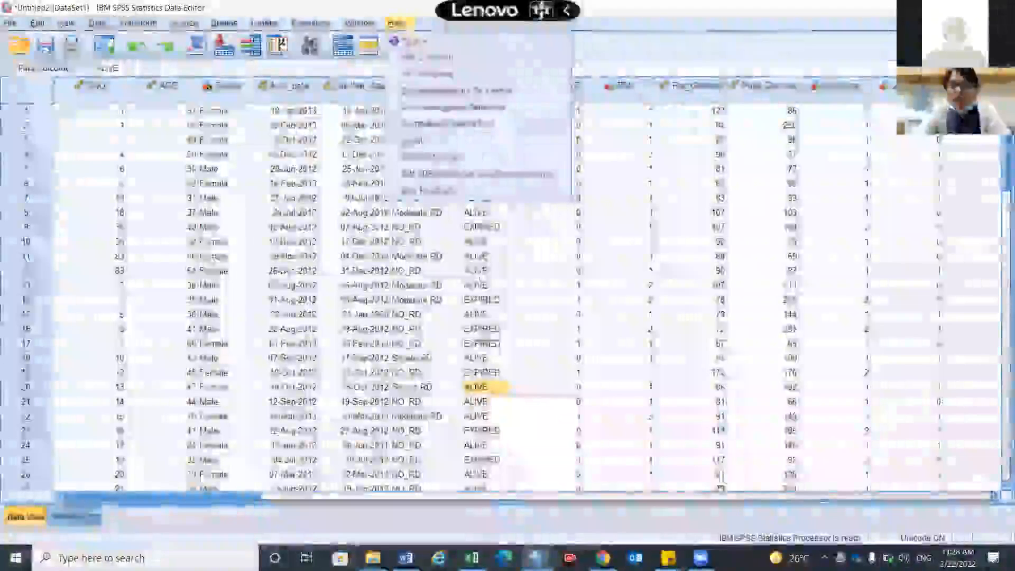
pyautogui.click(478, 270)
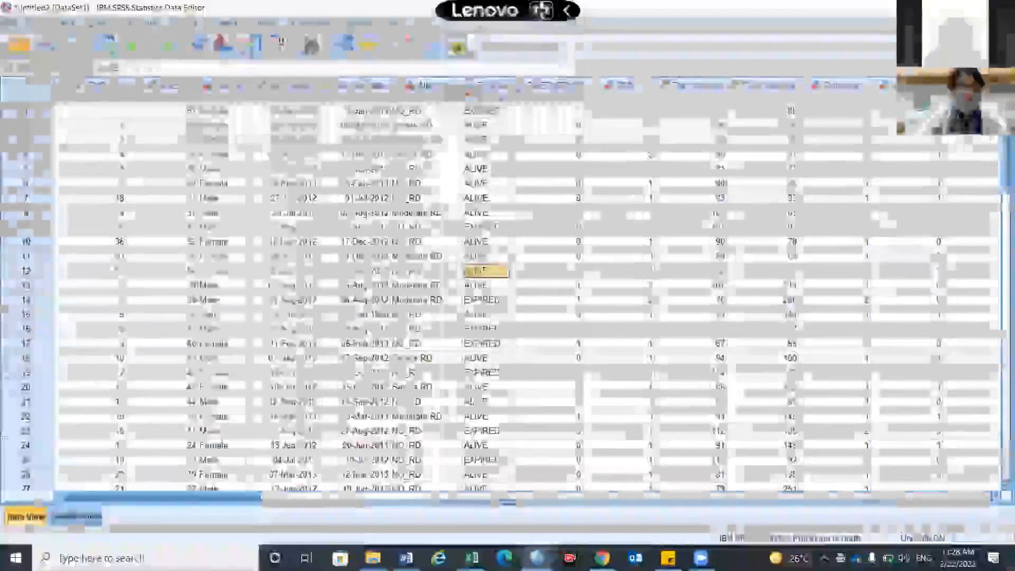
pyautogui.click(183, 23)
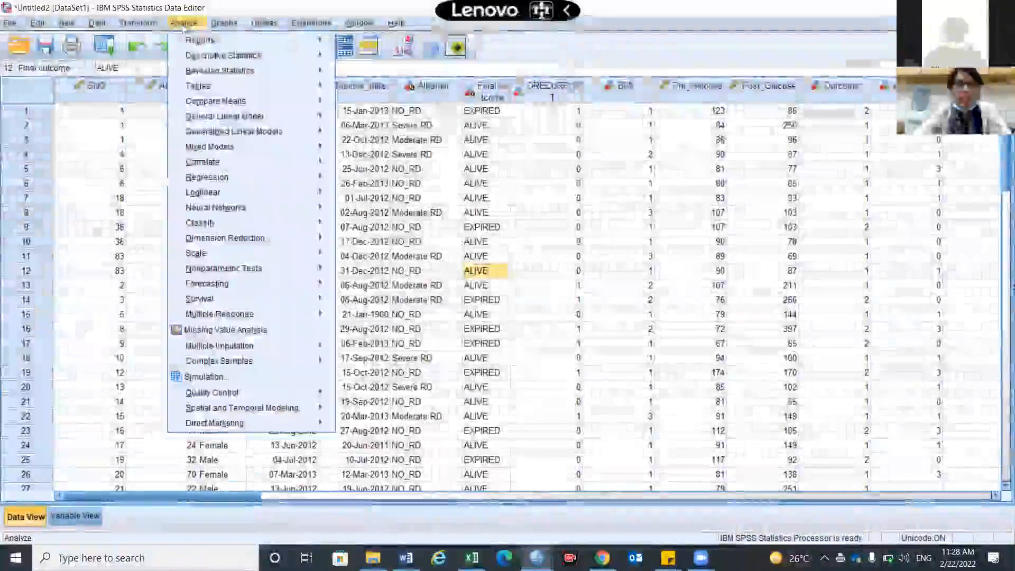
pyautogui.moveTo(201, 60)
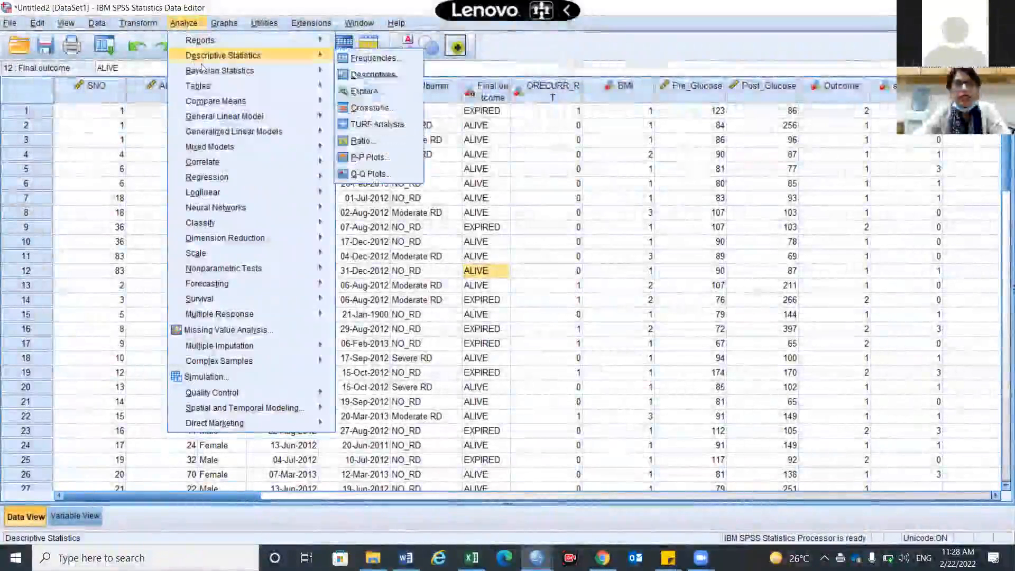
pyautogui.moveTo(209, 146)
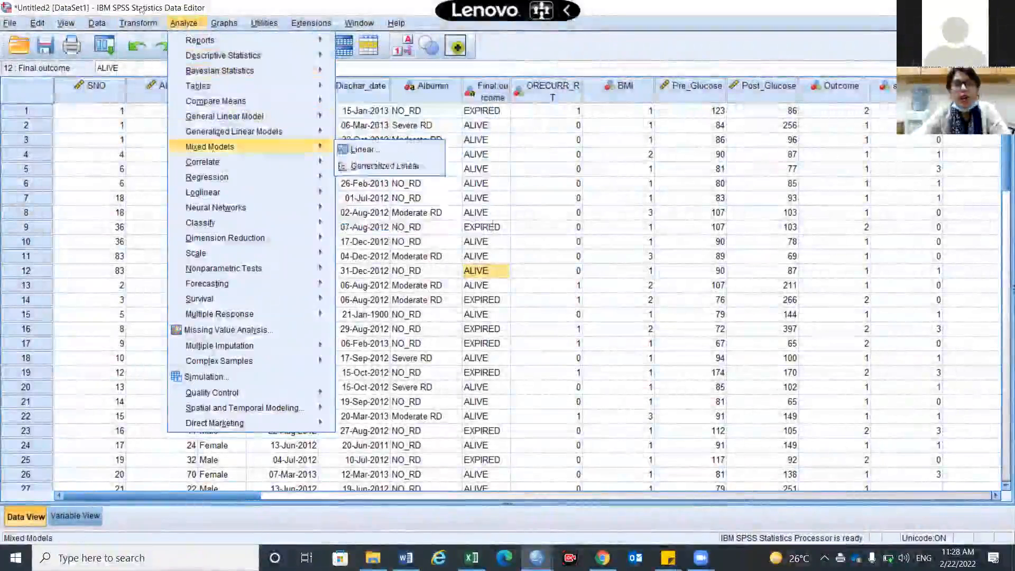
# Start an Automatic Recode and add Final.outcome as the variable to recode.
pyautogui.moveTo(138, 23)
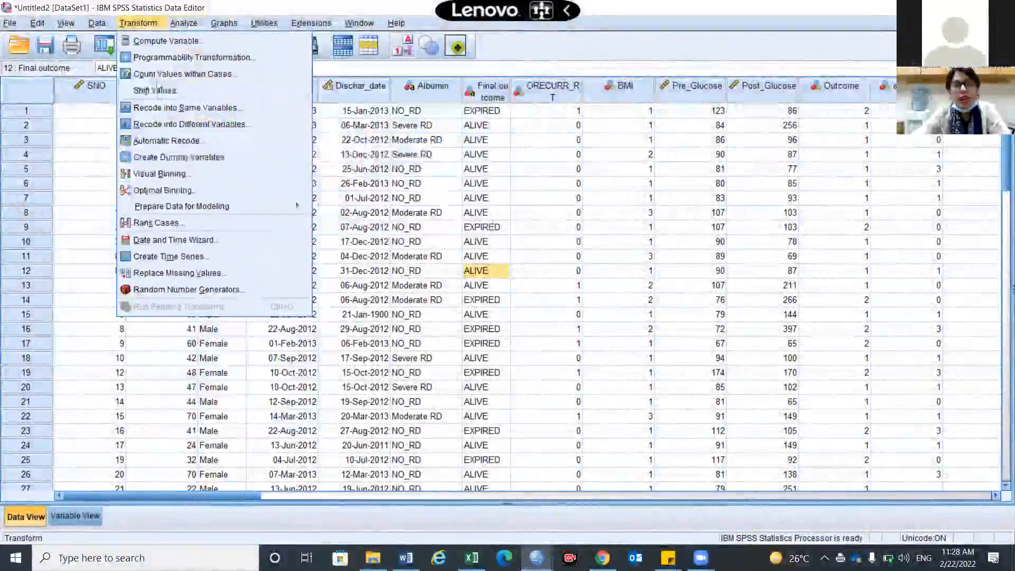
pyautogui.click(168, 141)
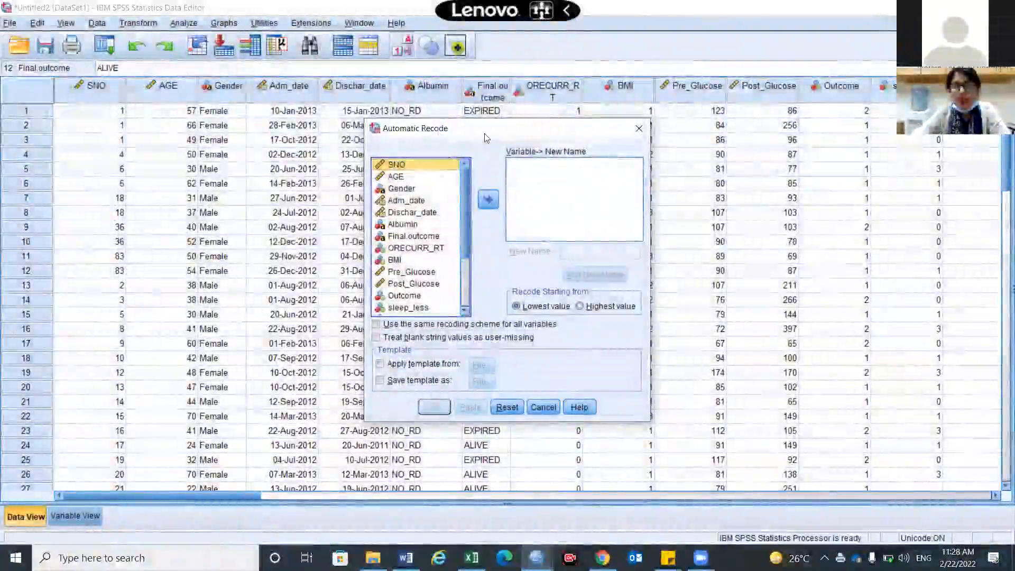
pyautogui.moveTo(485, 136); pyautogui.dragTo(402, 73)
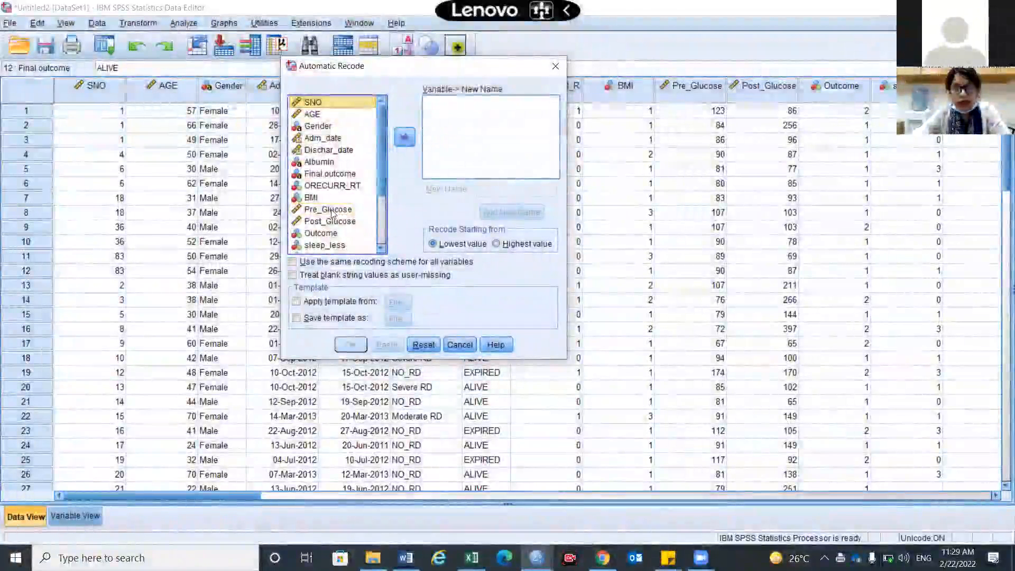
pyautogui.click(325, 175)
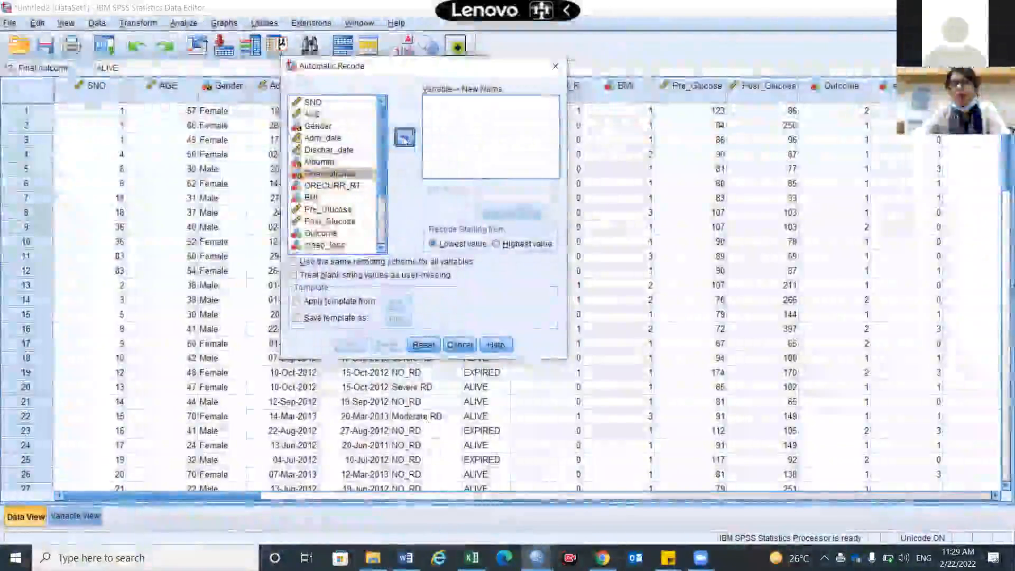
pyautogui.click(405, 137)
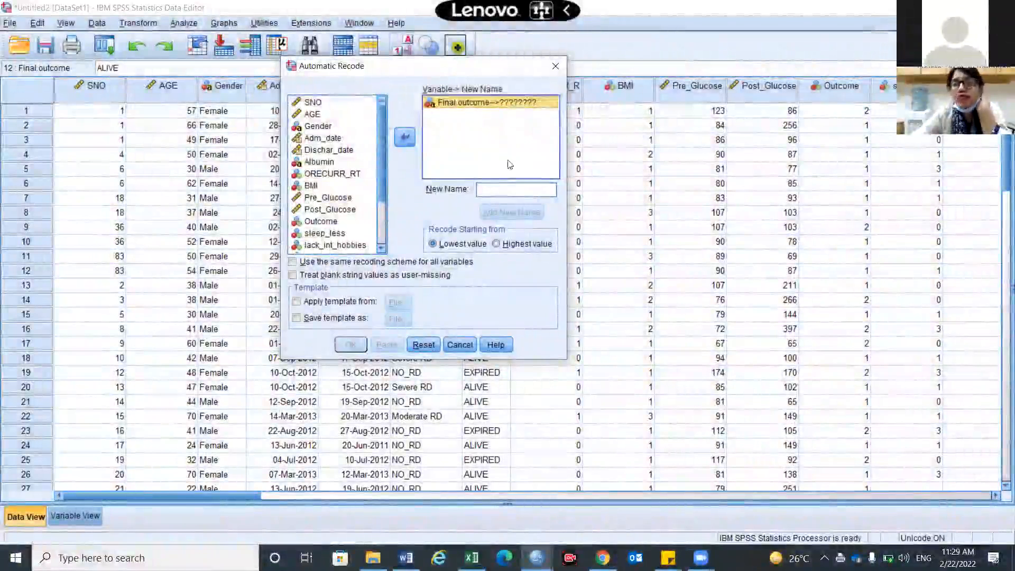
# Assign r.final.outcome as the new variable name for the recoded Final.outcome.
pyautogui.click(508, 194)
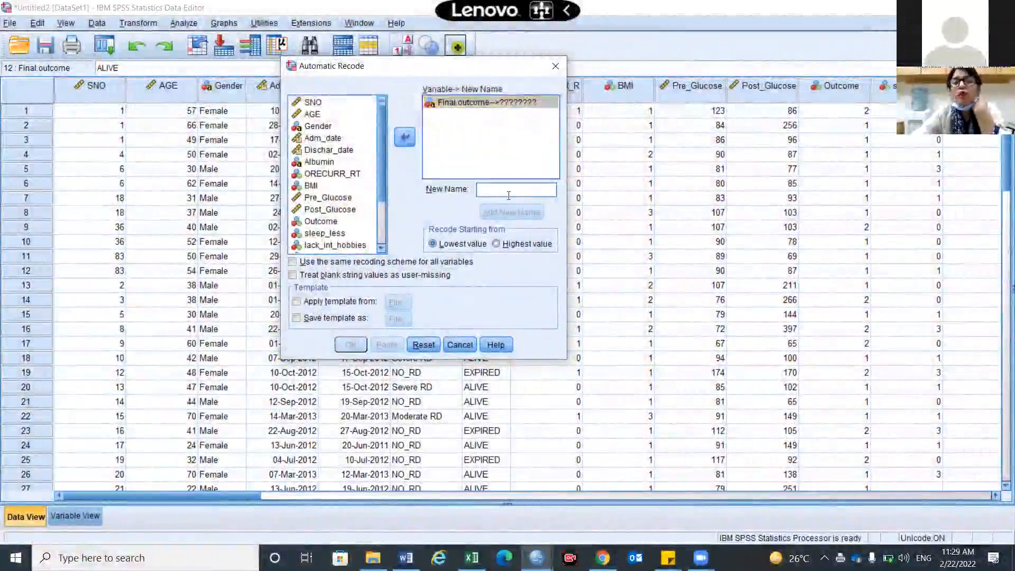
pyautogui.write('r.final')
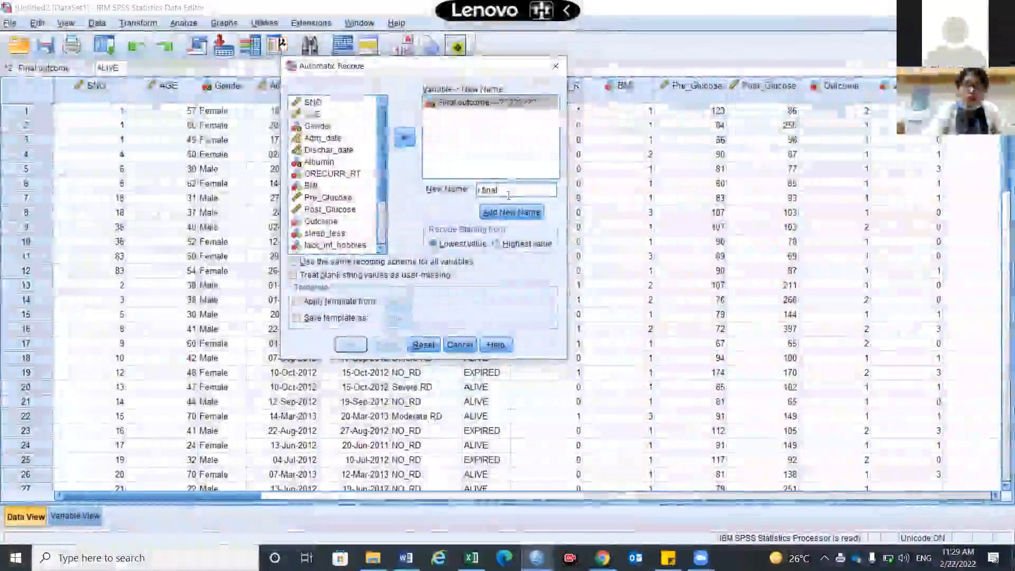
pyautogui.write('.ou')
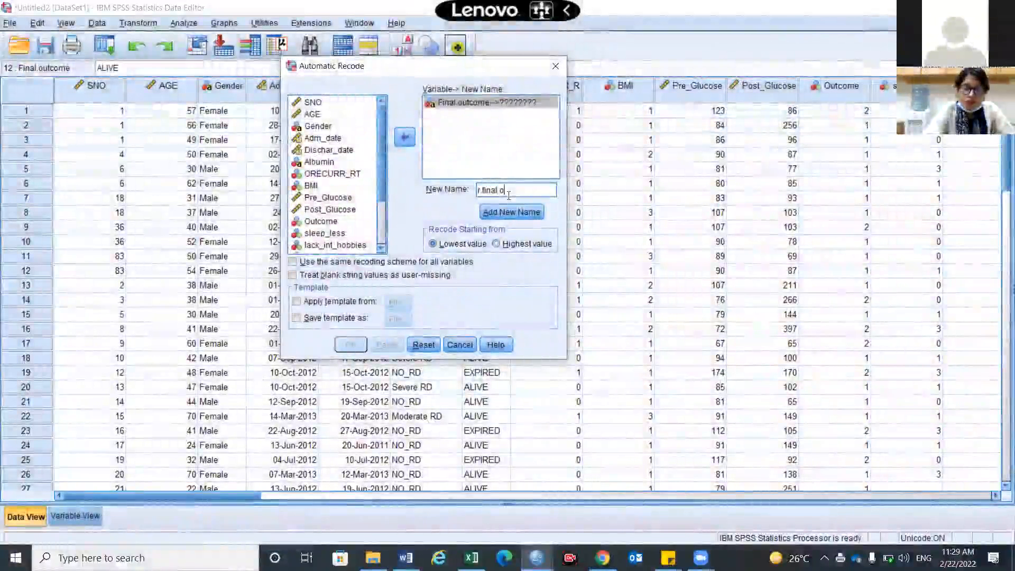
pyautogui.write('tcome')
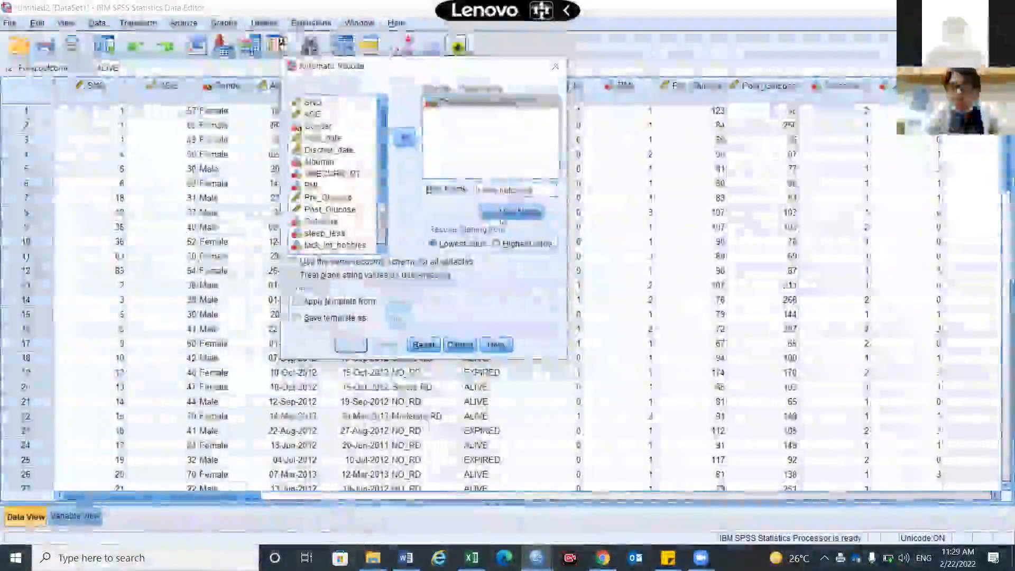
pyautogui.click(501, 212)
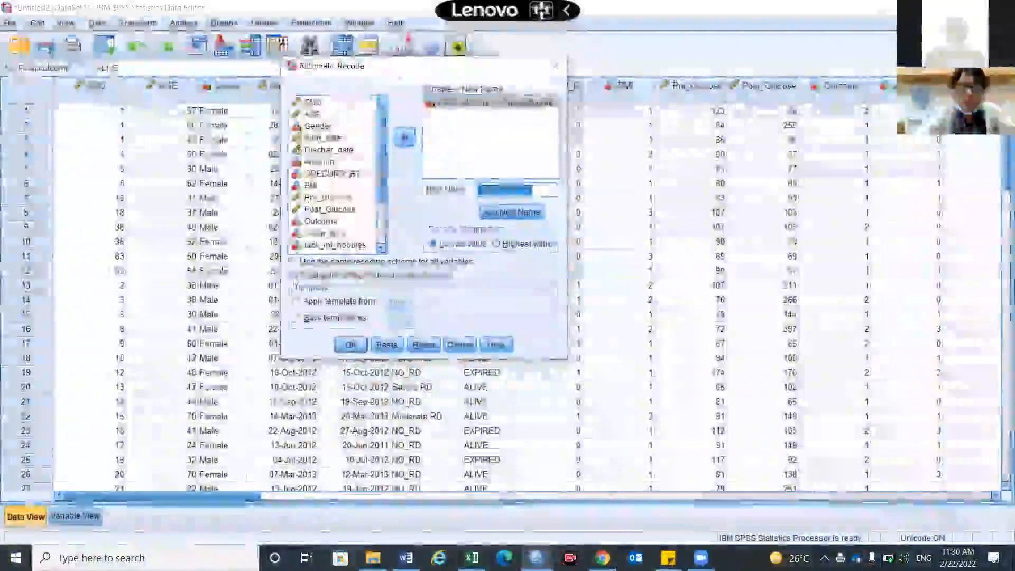
# Treat blank string values as user-missing and paste the recode command as syntax.
pyautogui.click(294, 276)
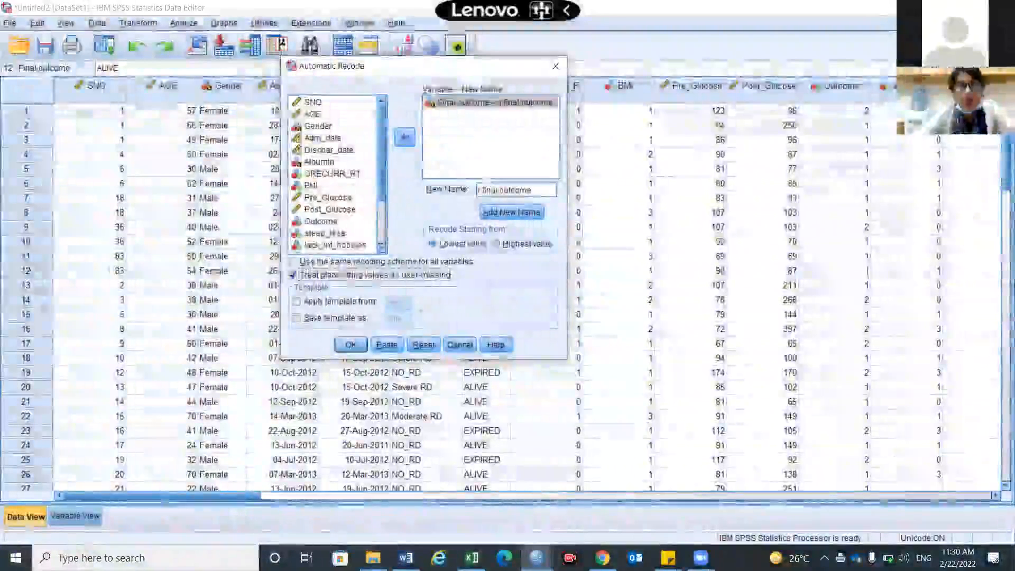
pyautogui.click(380, 350)
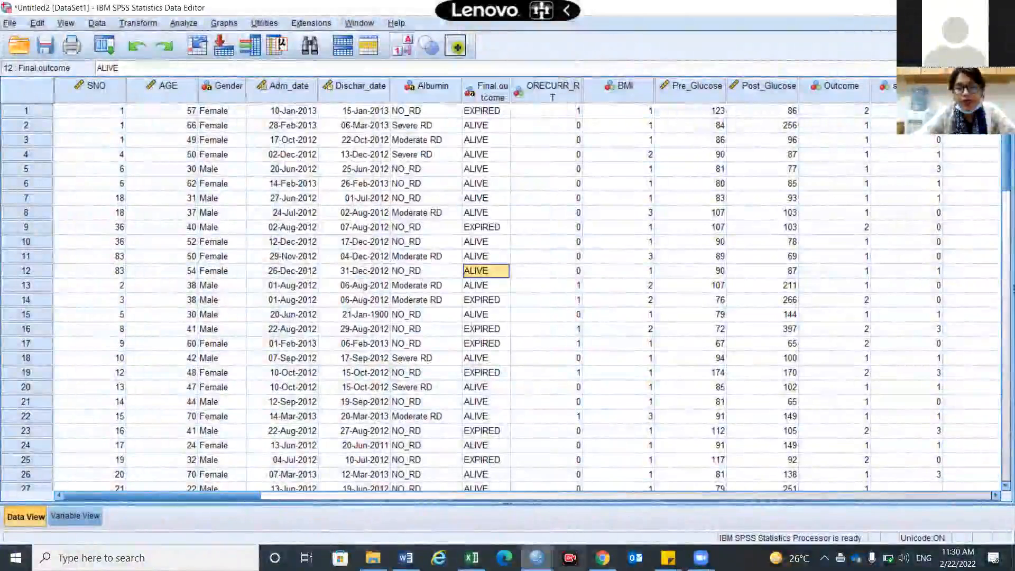
# Run only the AUTORECODE command block for Final.outcome from the Syntax Editor window.
pyautogui.moveTo(536, 558)
pyautogui.click(643, 510)
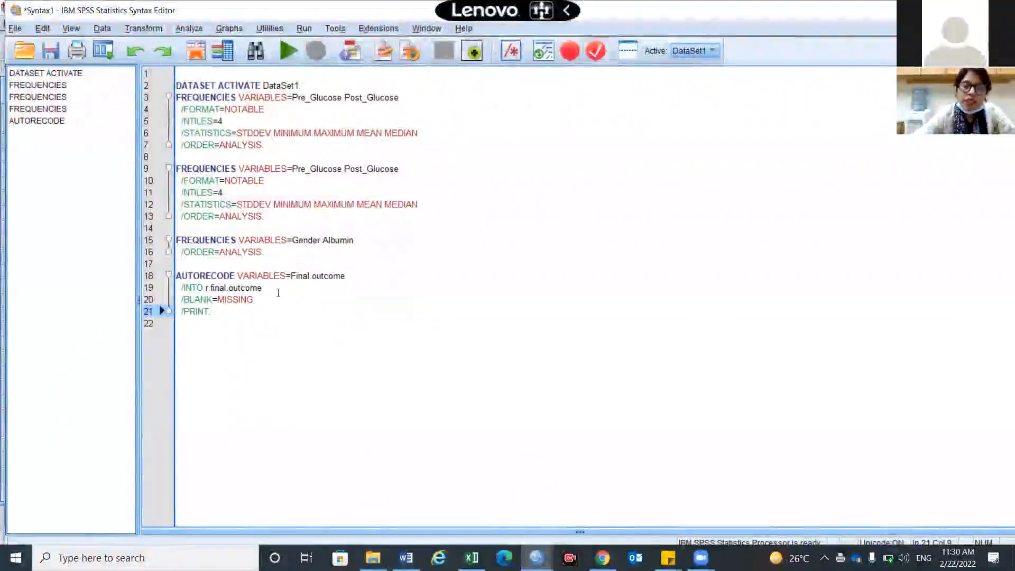
pyautogui.moveTo(232, 319); pyautogui.dragTo(177, 273)
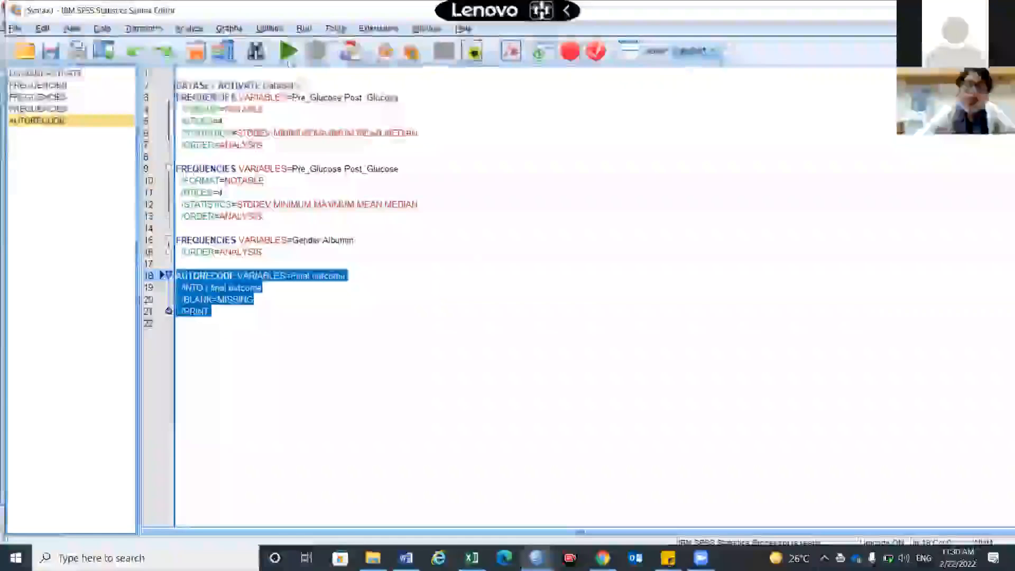
pyautogui.click(288, 51)
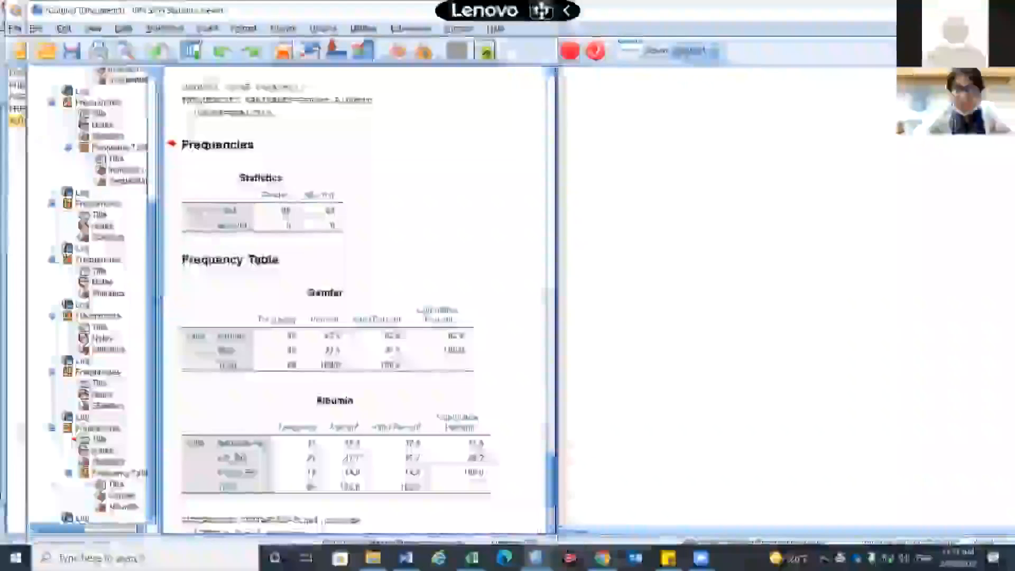
# Return to the Data Editor and split the data grid to show Final.outcome beside r.final.outcome.
pyautogui.moveTo(535, 558)
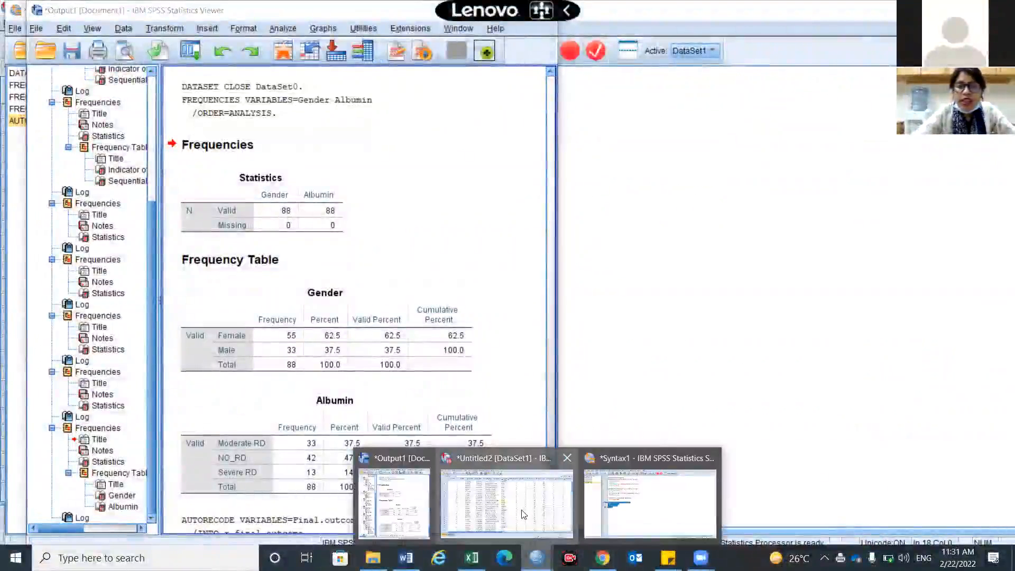
pyautogui.click(496, 489)
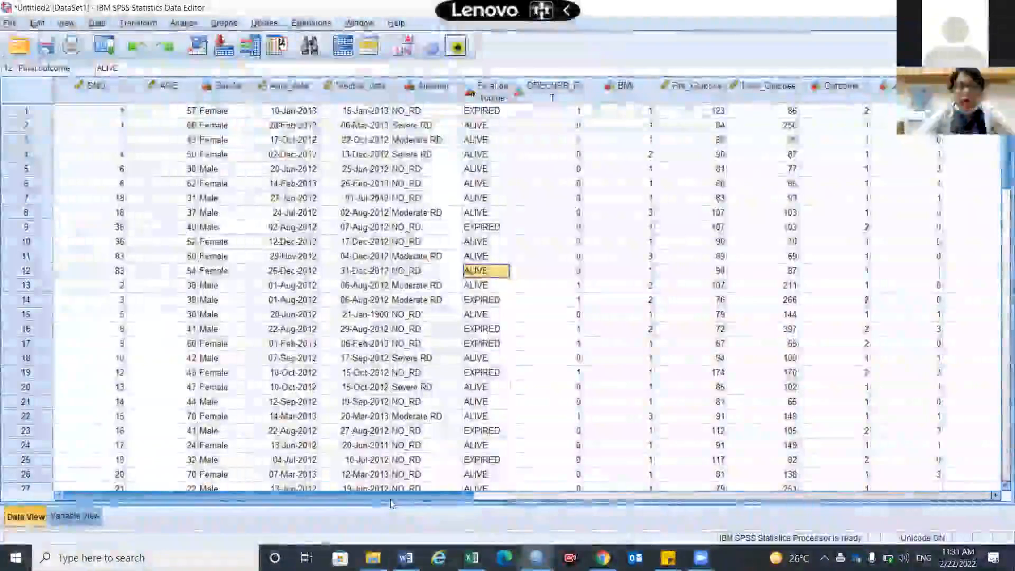
pyautogui.moveTo(390, 503); pyautogui.dragTo(753, 523)
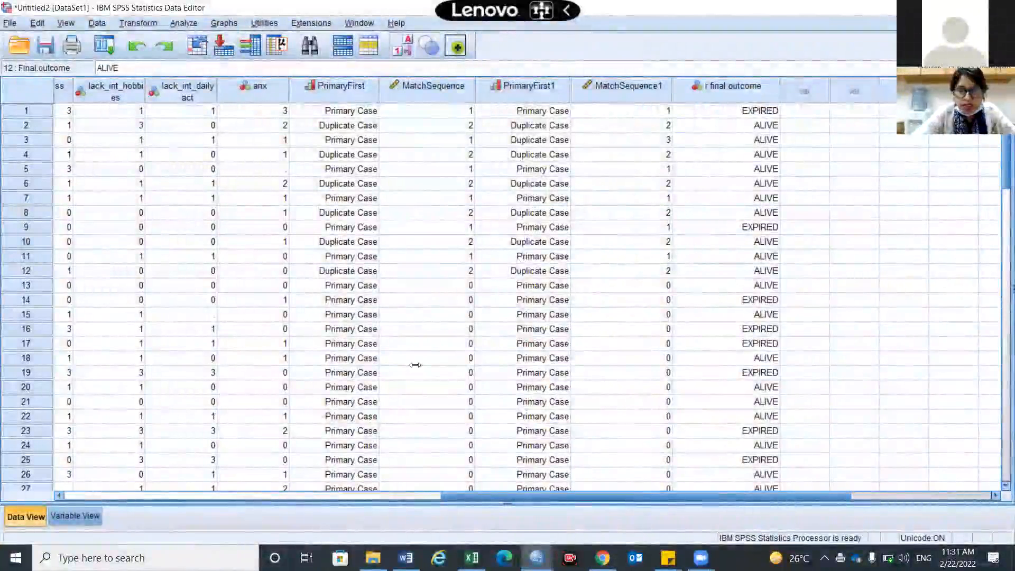
pyautogui.moveTo(415, 364); pyautogui.dragTo(394, 367)
pyautogui.moveTo(219, 495); pyautogui.dragTo(134, 459)
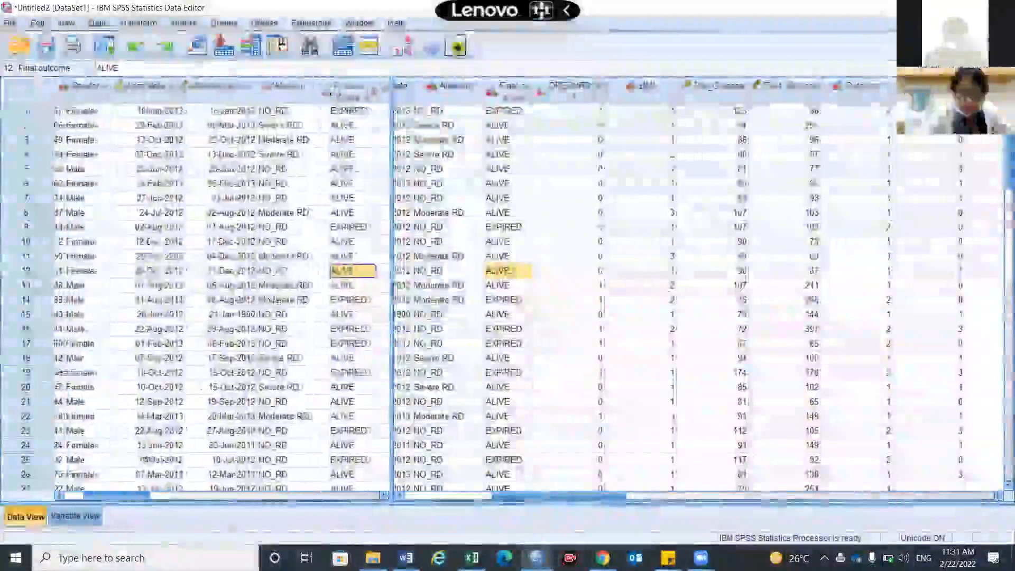
pyautogui.moveTo(510, 495); pyautogui.dragTo(669, 491)
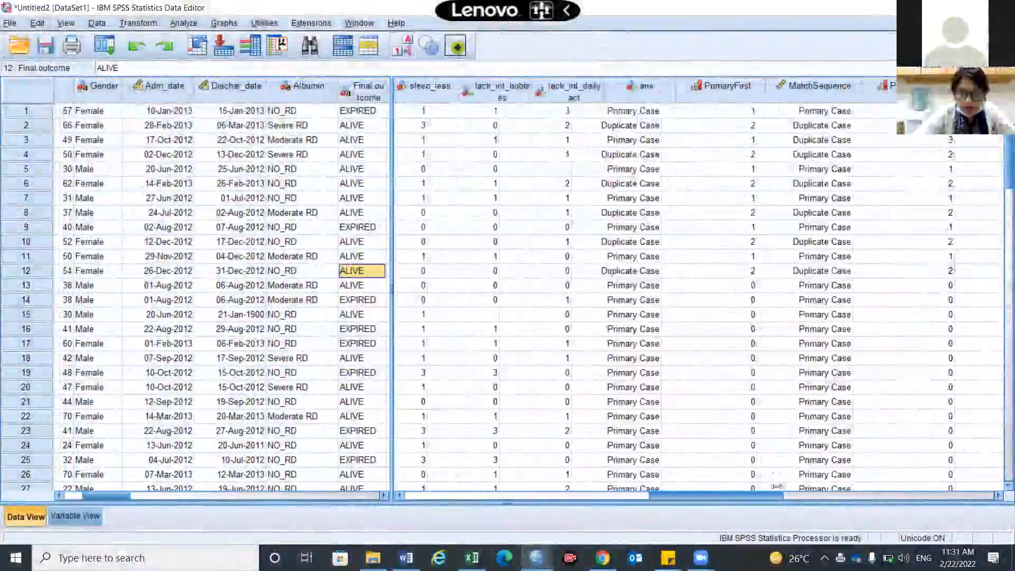
pyautogui.moveTo(774, 493); pyautogui.dragTo(851, 499)
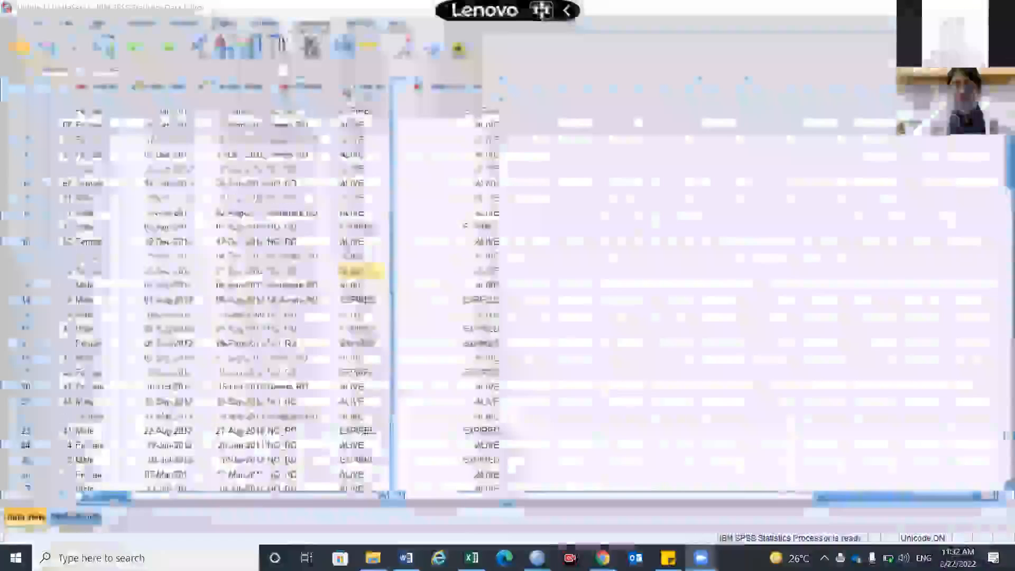
# Delete the r.final.outcome variable from the dataset.
pyautogui.rightClick(497, 90)
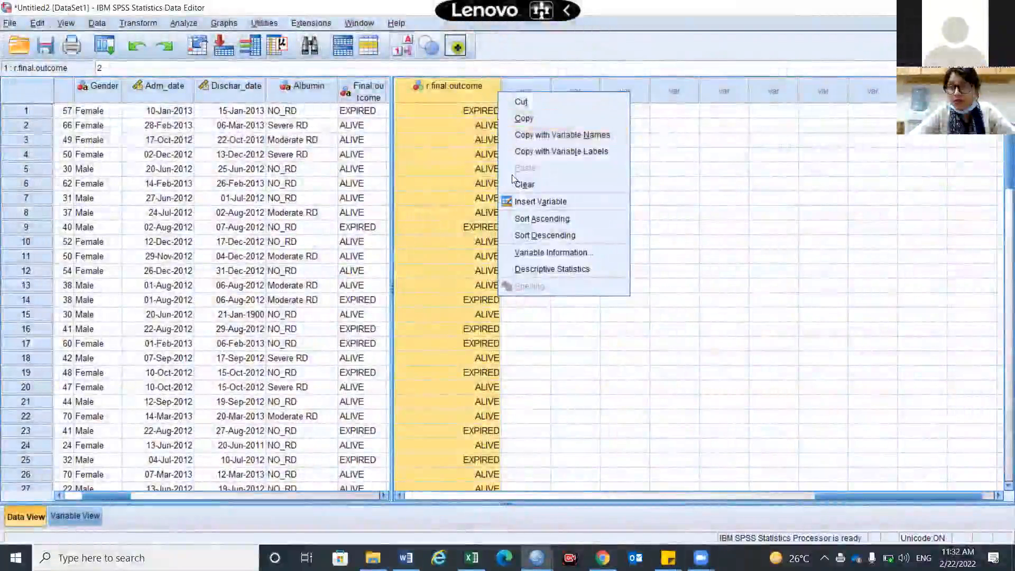
pyautogui.click(523, 184)
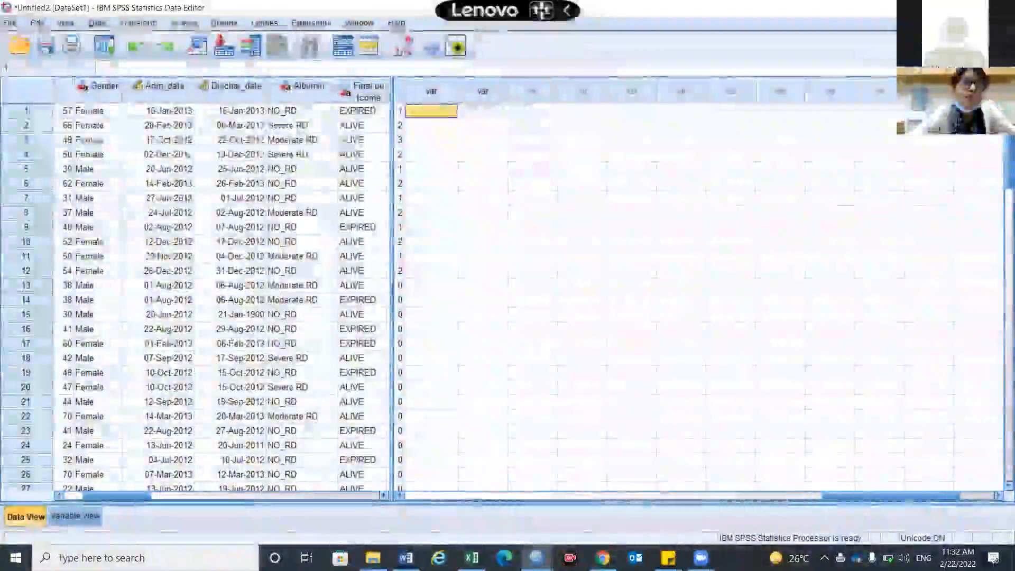
# Reopen the Automatic Recode settings for Final.outcome.
pyautogui.click(141, 24)
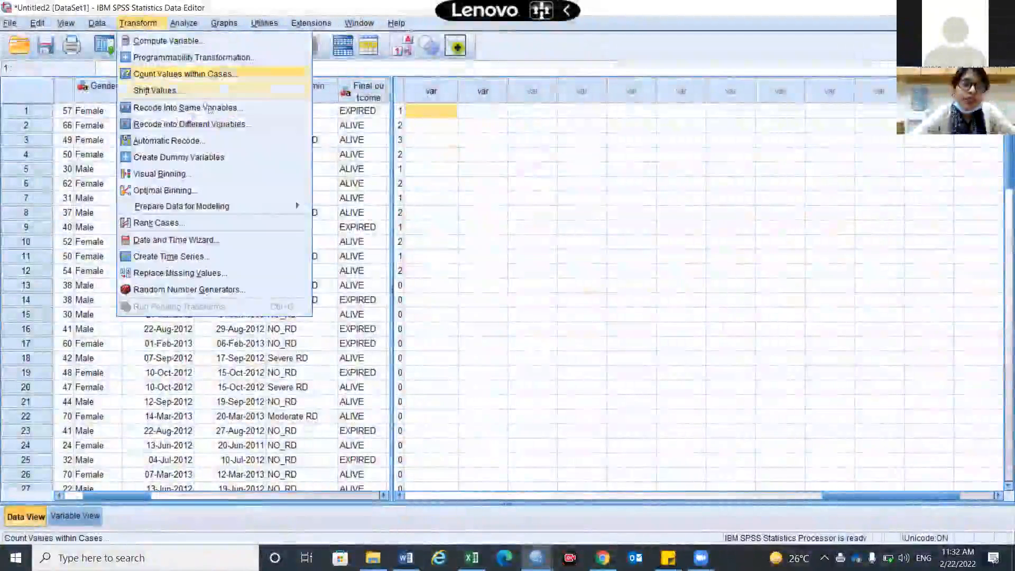
pyautogui.click(194, 143)
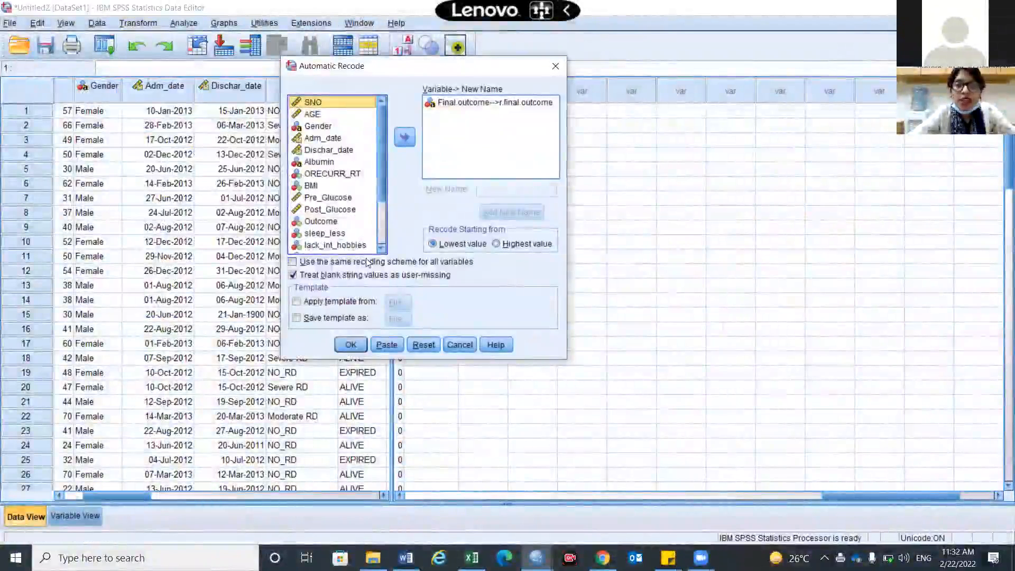
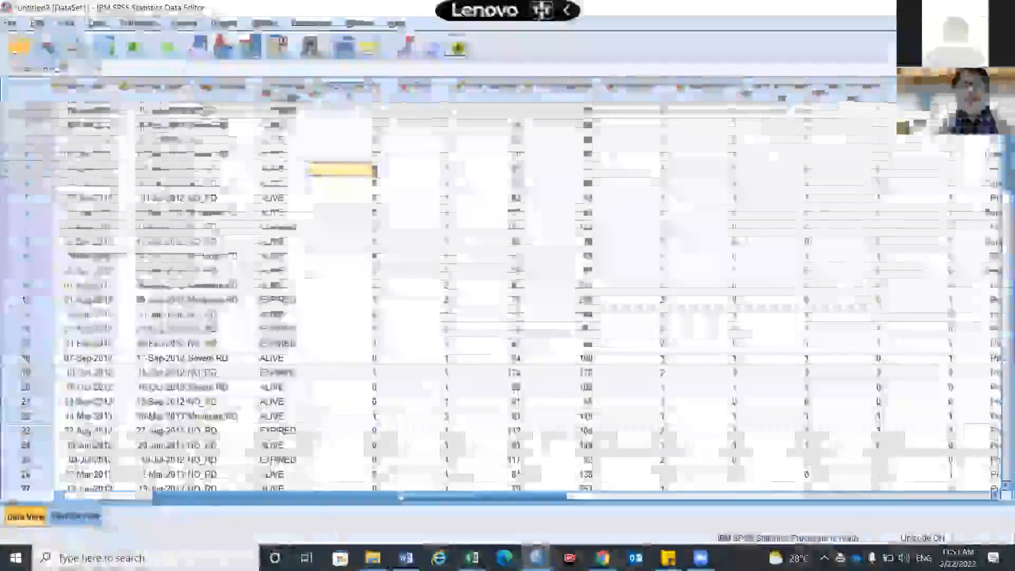
# Sort the cases by AGE in ascending order.
pyautogui.moveTo(400, 497); pyautogui.dragTo(216, 516)
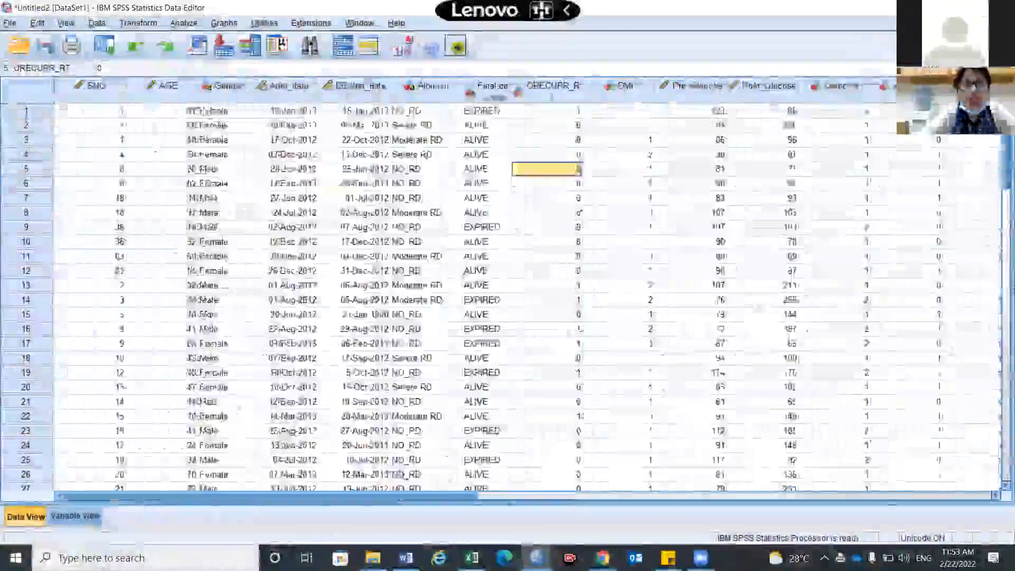
pyautogui.click(179, 91)
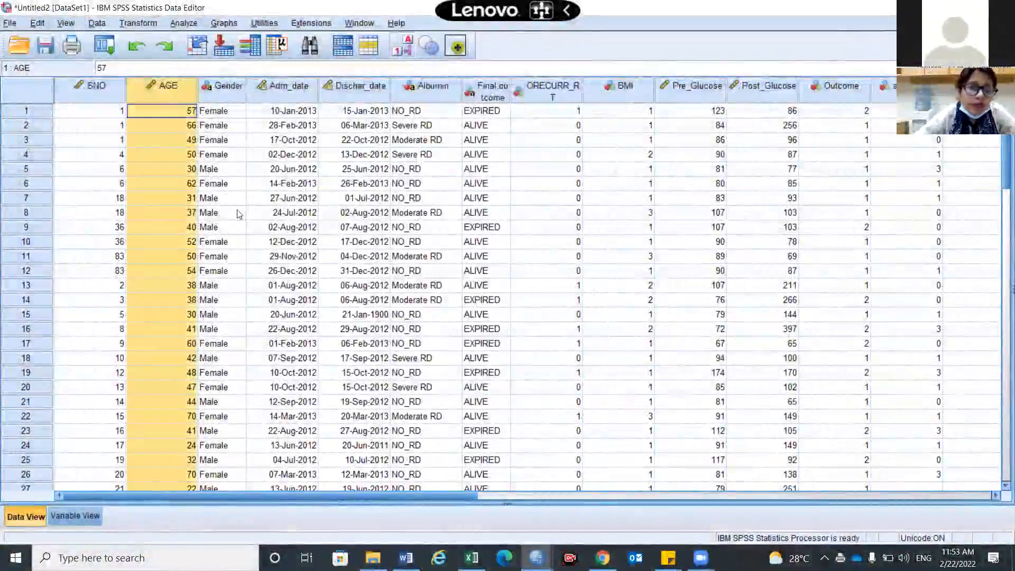
pyautogui.rightClick(181, 86)
pyautogui.click(228, 211)
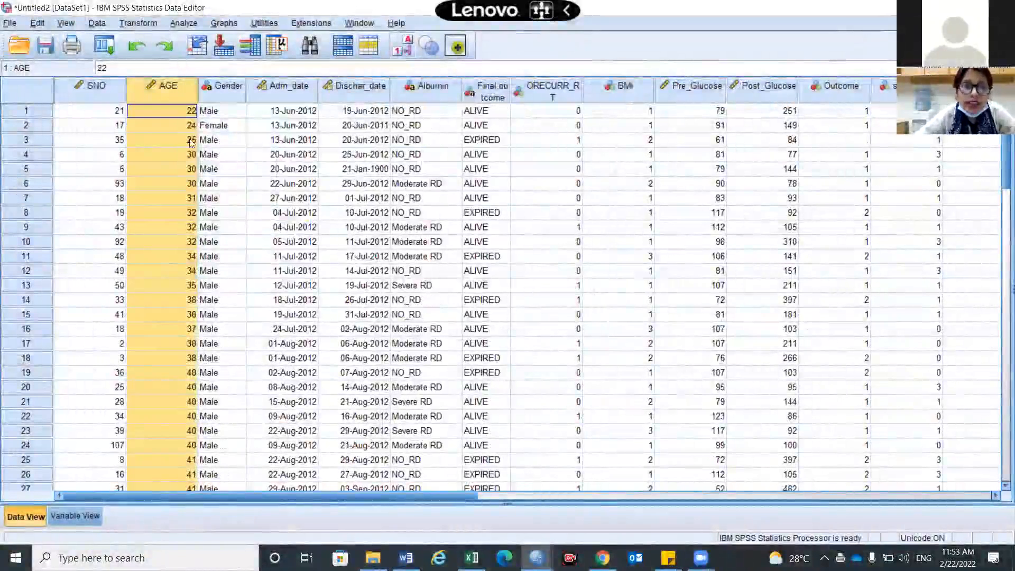
# Sort the cases by AGE in descending order and return them to ascending order.
pyautogui.rightClick(175, 92)
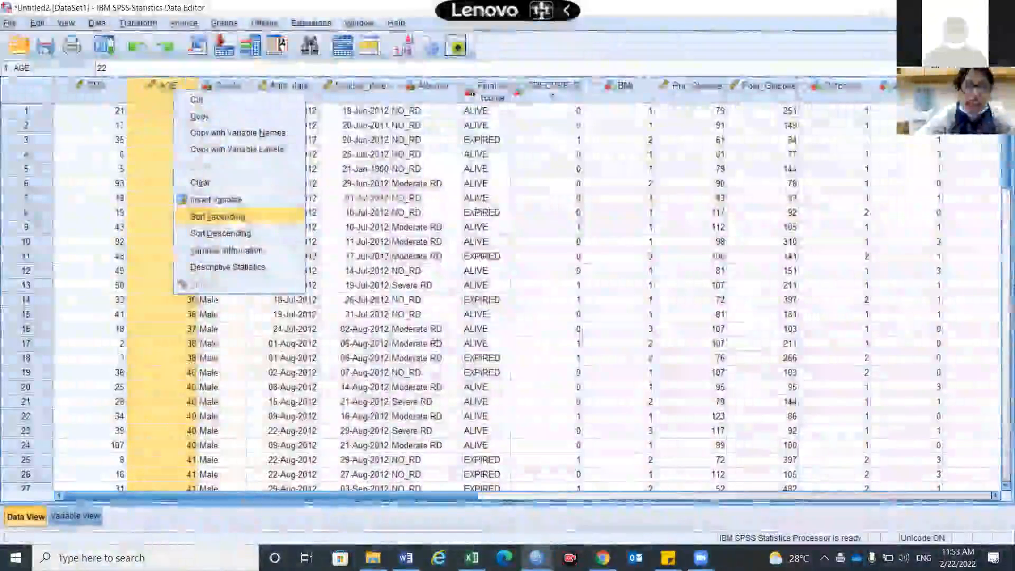
pyautogui.click(161, 120)
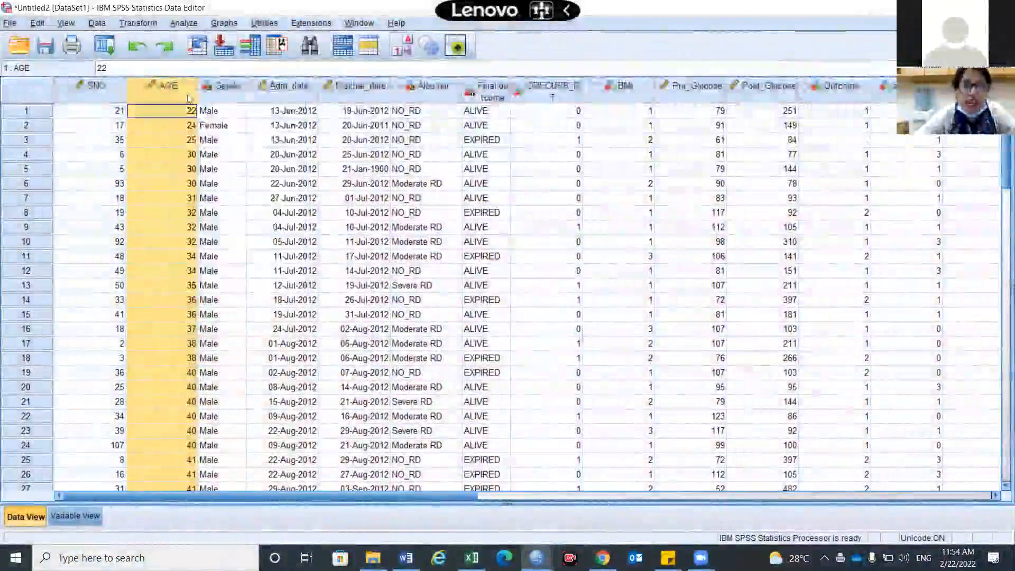
pyautogui.rightClick(188, 96)
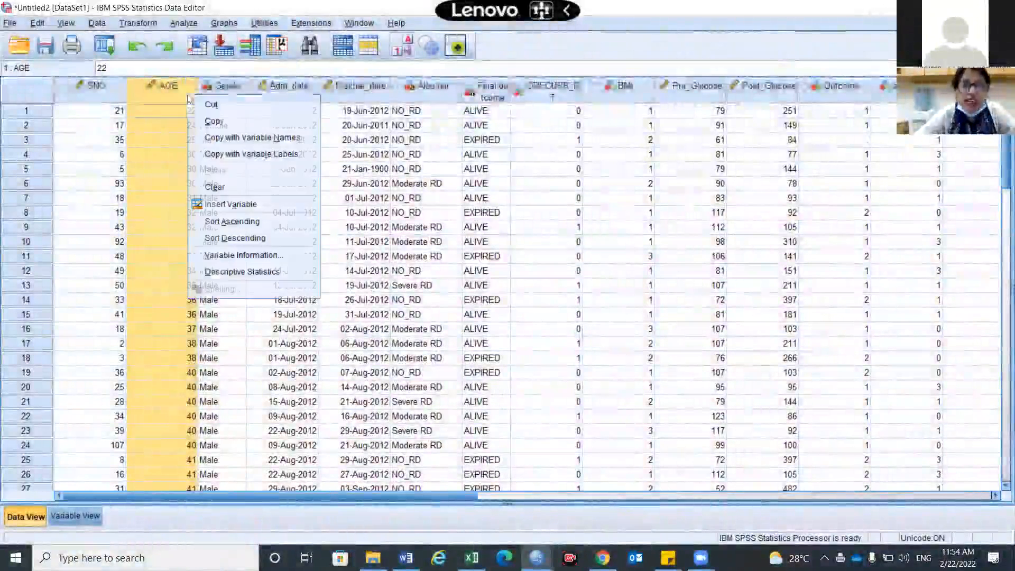
pyautogui.click(236, 238)
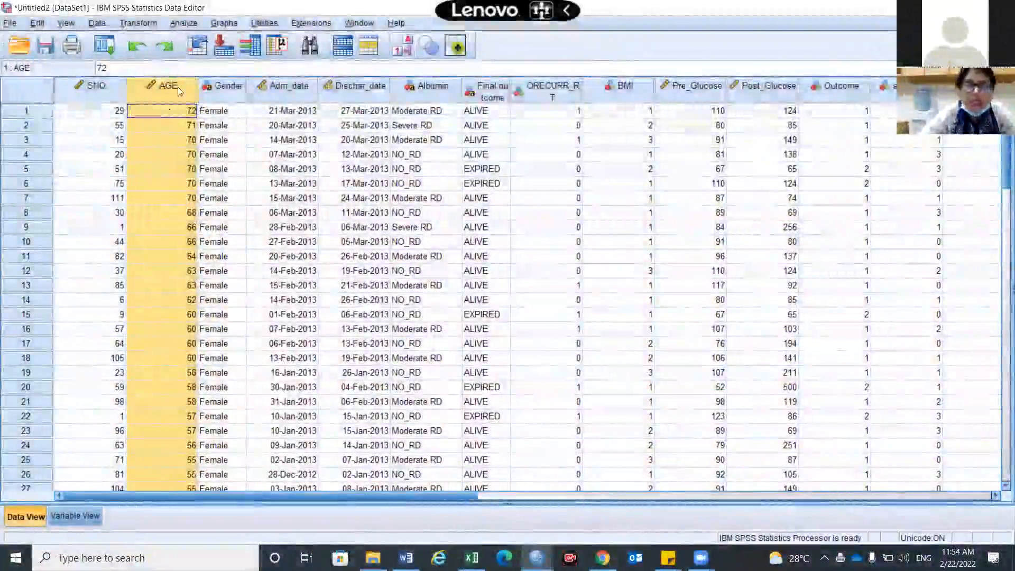
pyautogui.rightClick(177, 86)
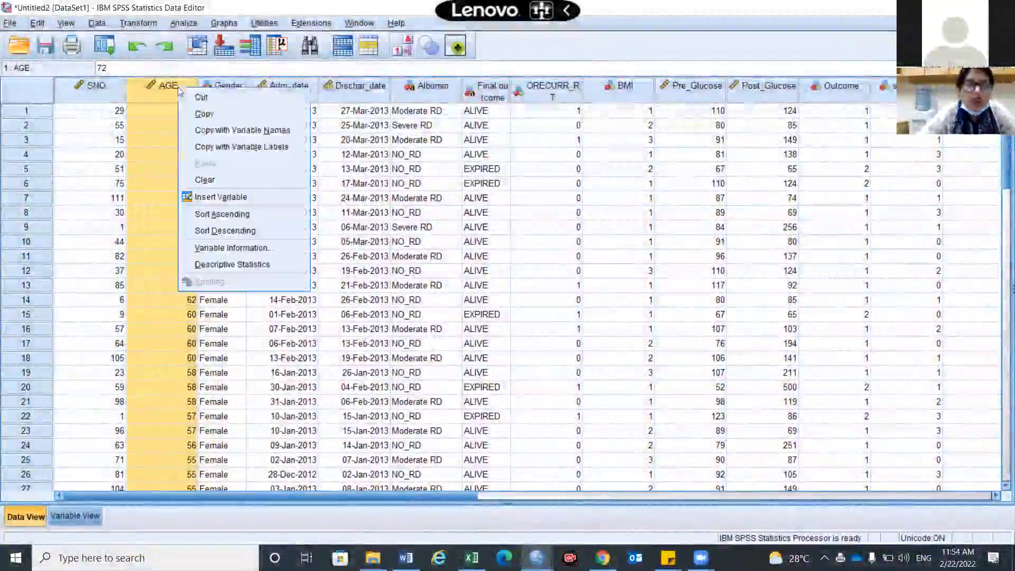
pyautogui.click(227, 215)
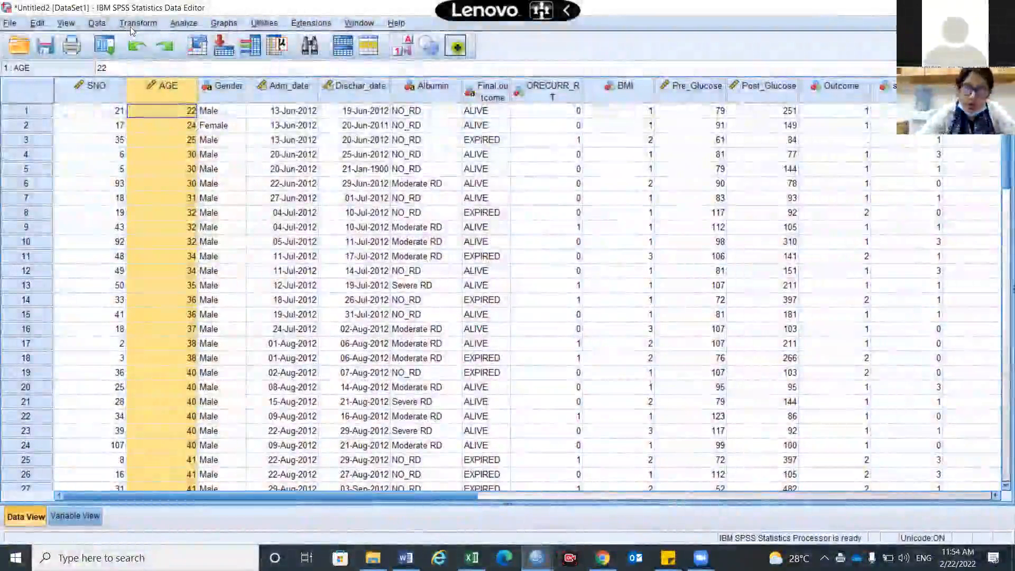
# Reset the Recode into Different Variables settings and assign AGE to a new output variable named r.age.
pyautogui.click(132, 23)
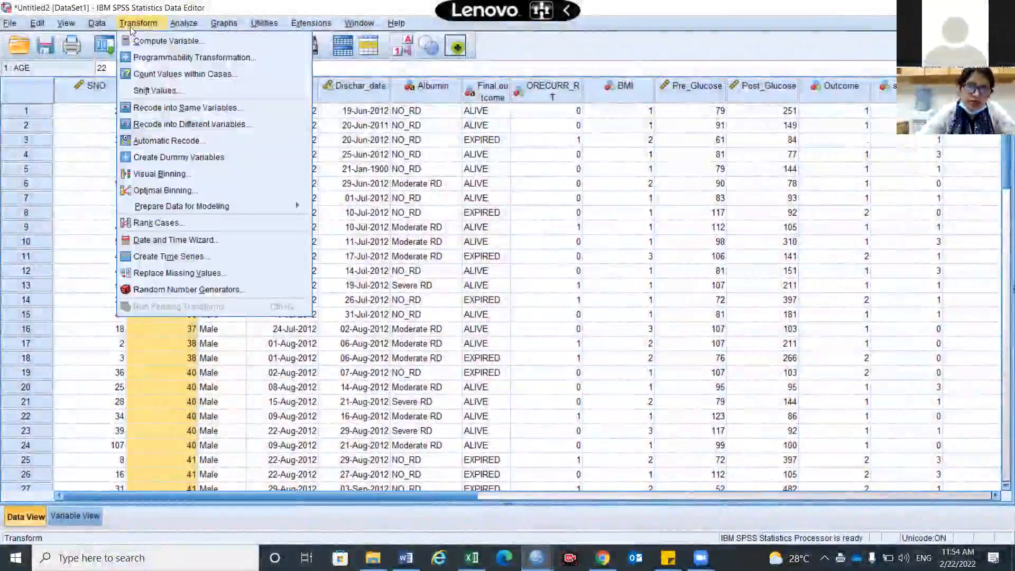
pyautogui.click(184, 127)
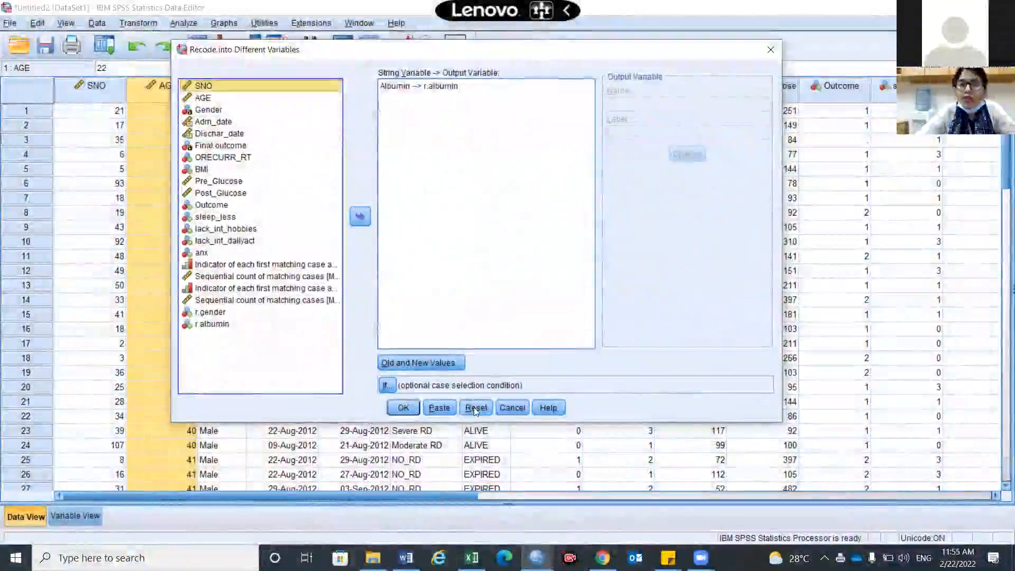
pyautogui.click(475, 408)
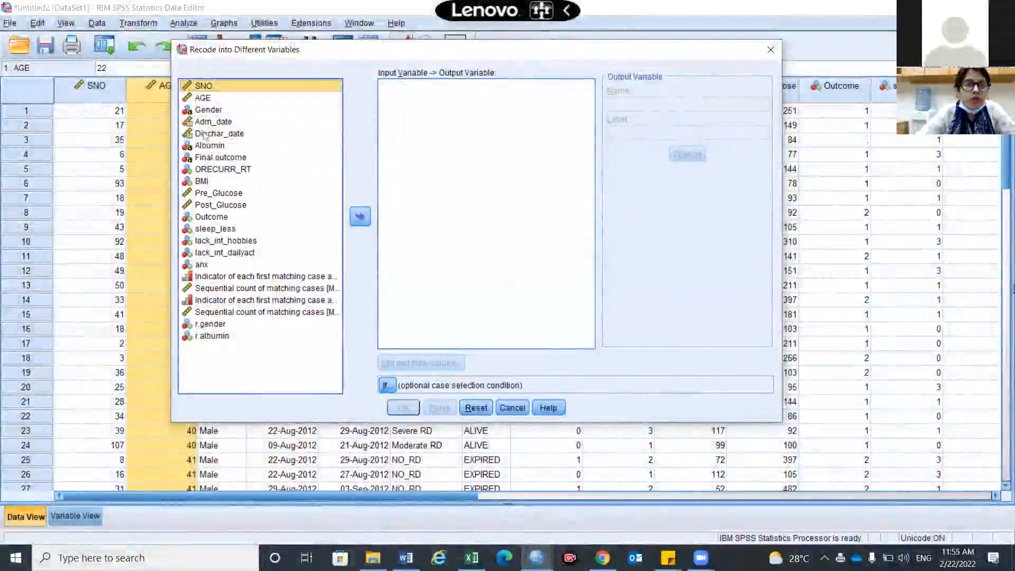
pyautogui.doubleClick(201, 98)
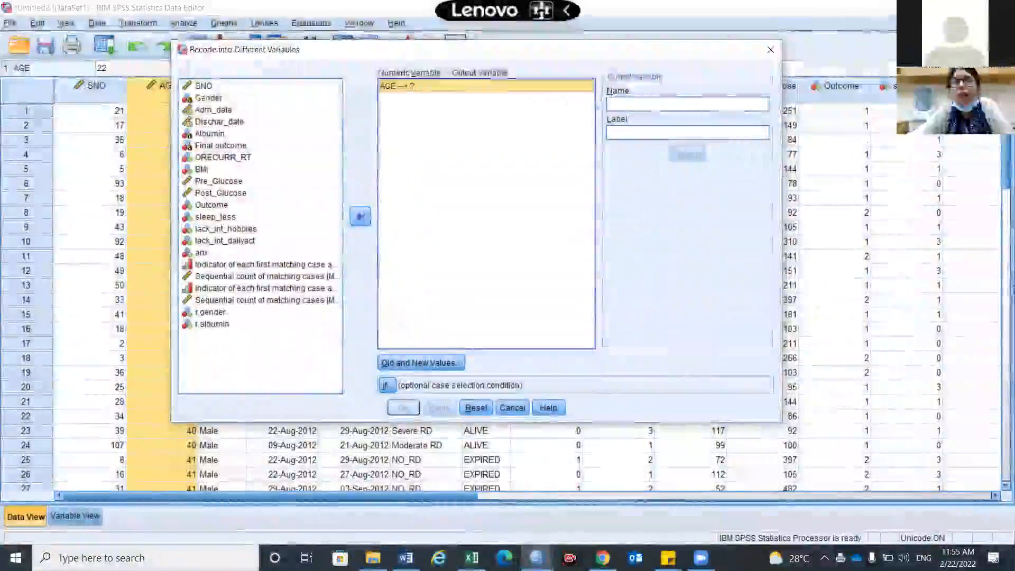
pyautogui.click(636, 103)
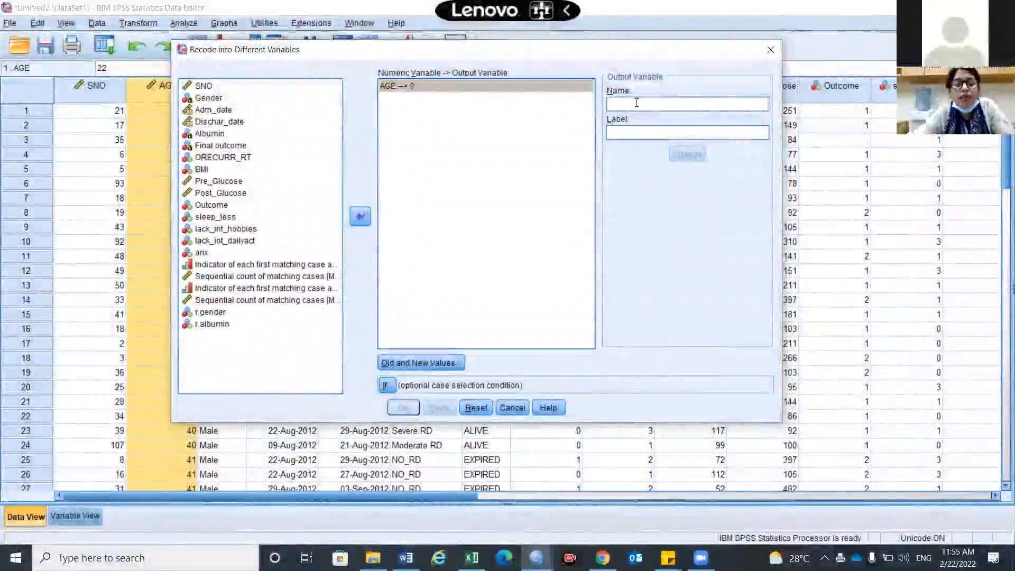
pyautogui.write('r.age')
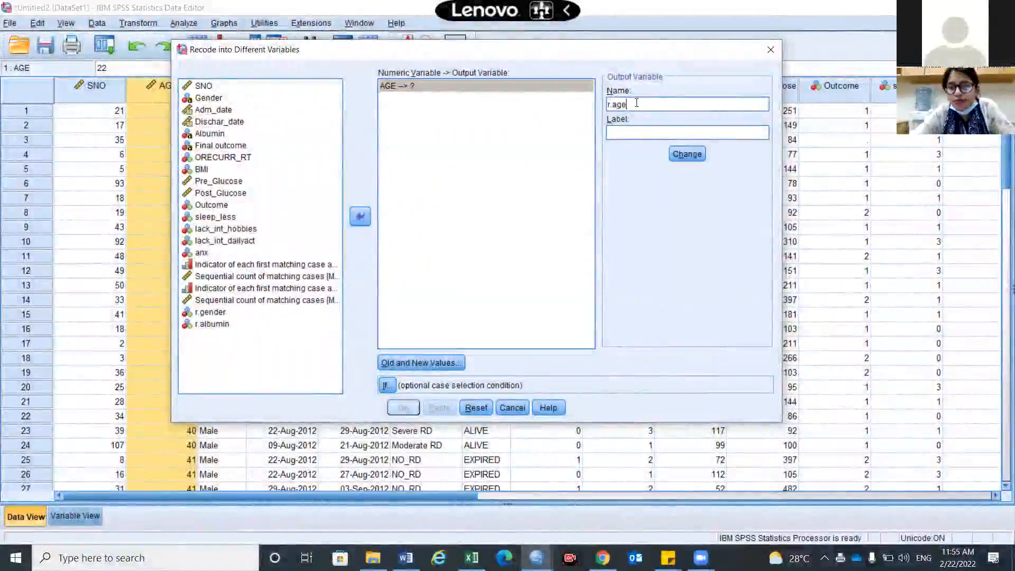
pyautogui.click(695, 157)
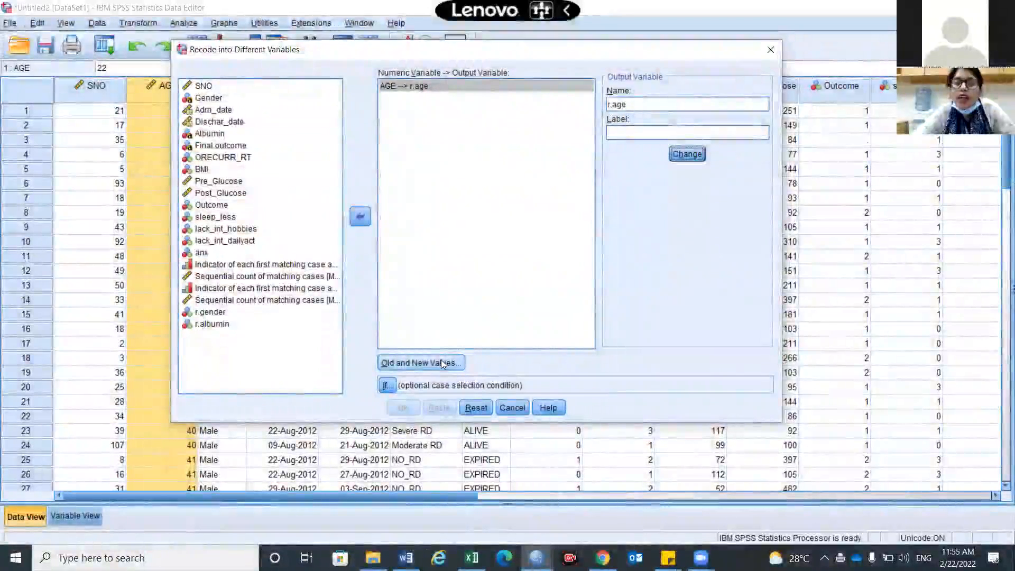
# Add an old-to-new value rule that recodes ages from the lowest through 35 as 1.
pyautogui.click(442, 363)
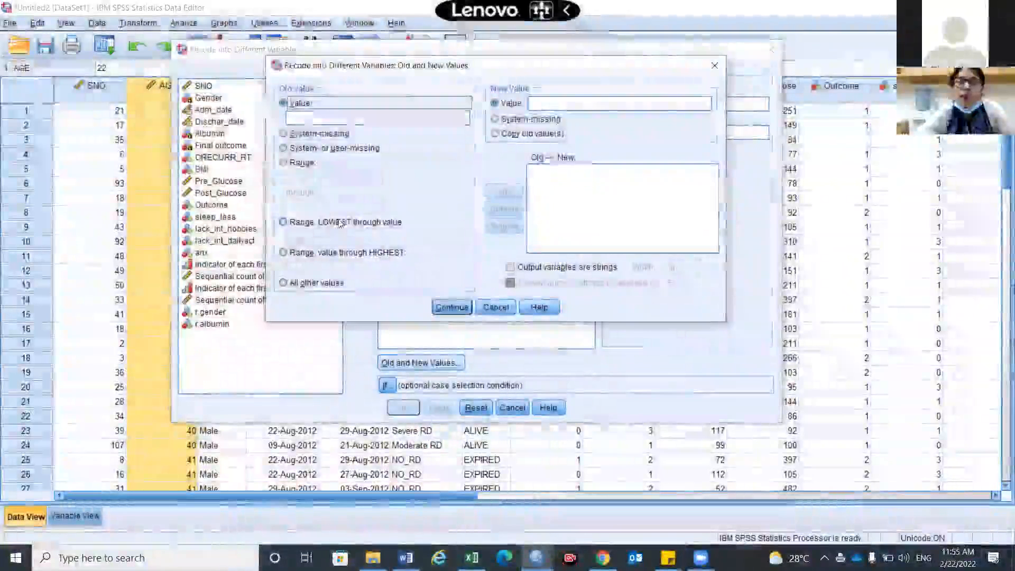
pyautogui.click(294, 227)
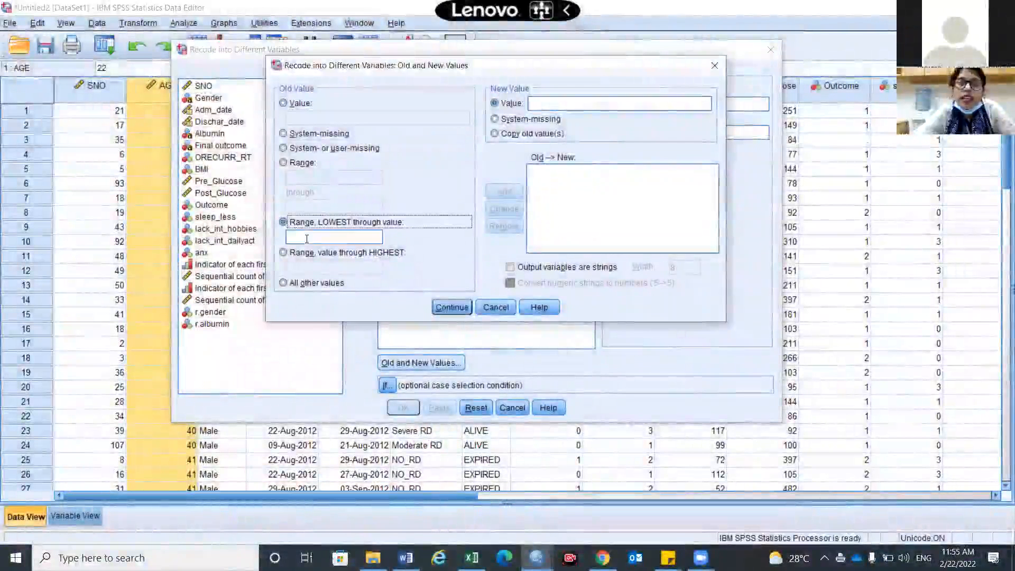
pyautogui.click(307, 238)
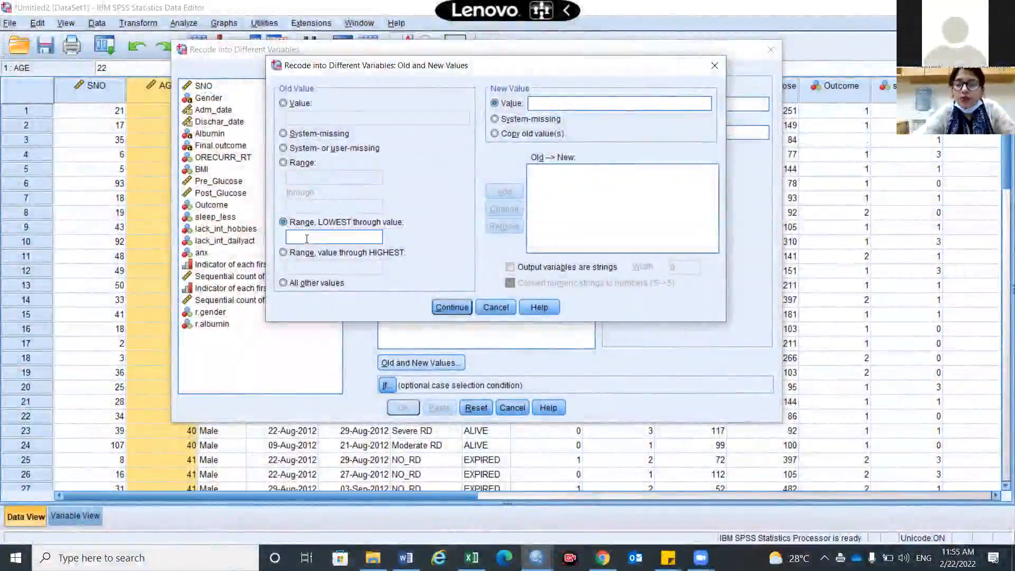
pyautogui.write('35')
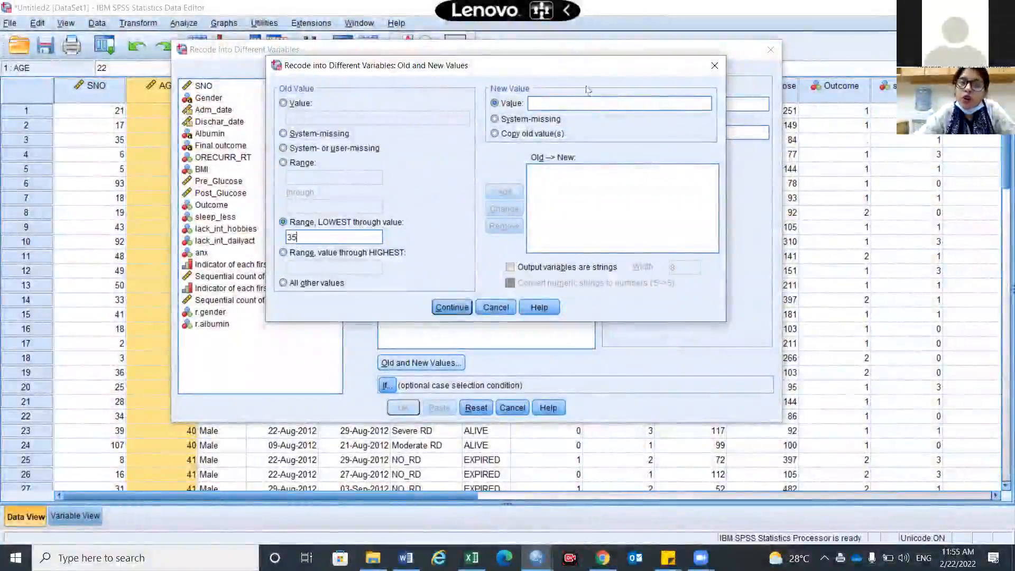
pyautogui.write('1')
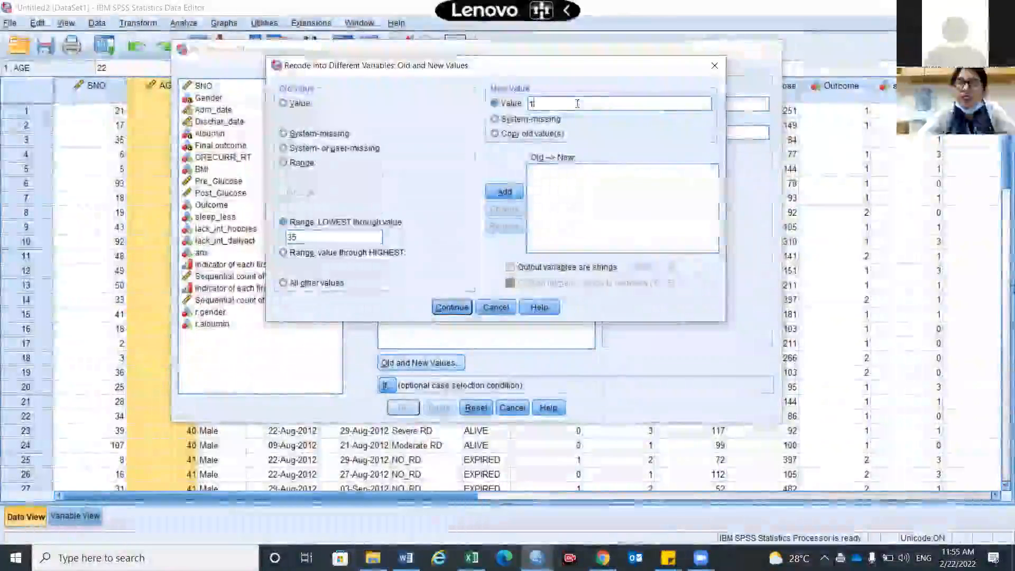
pyautogui.click(502, 193)
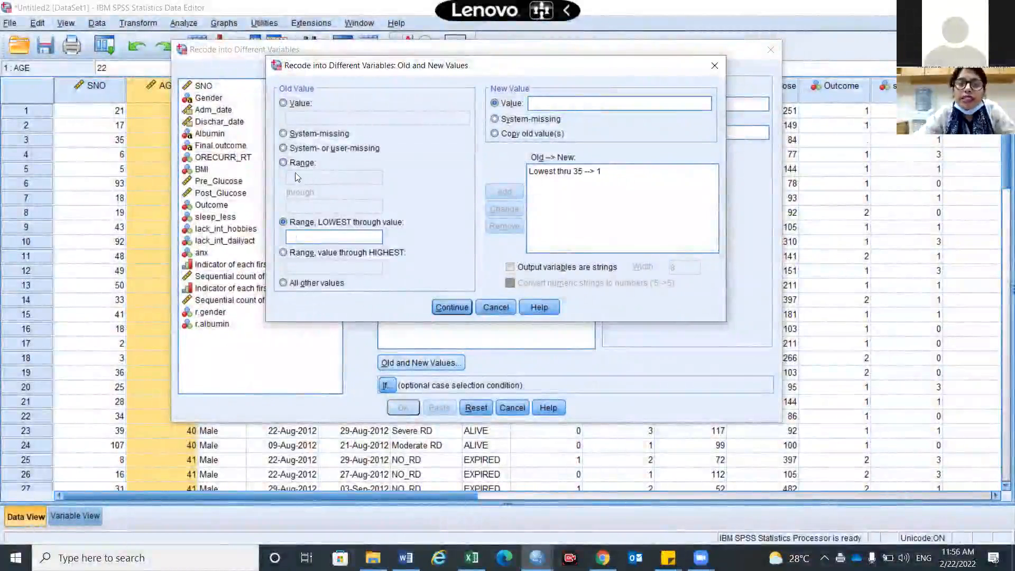
# Add a rule that recodes the age range 36 through 40 as 2.
pyautogui.click(284, 162)
pyautogui.click(319, 177)
pyautogui.write('36')
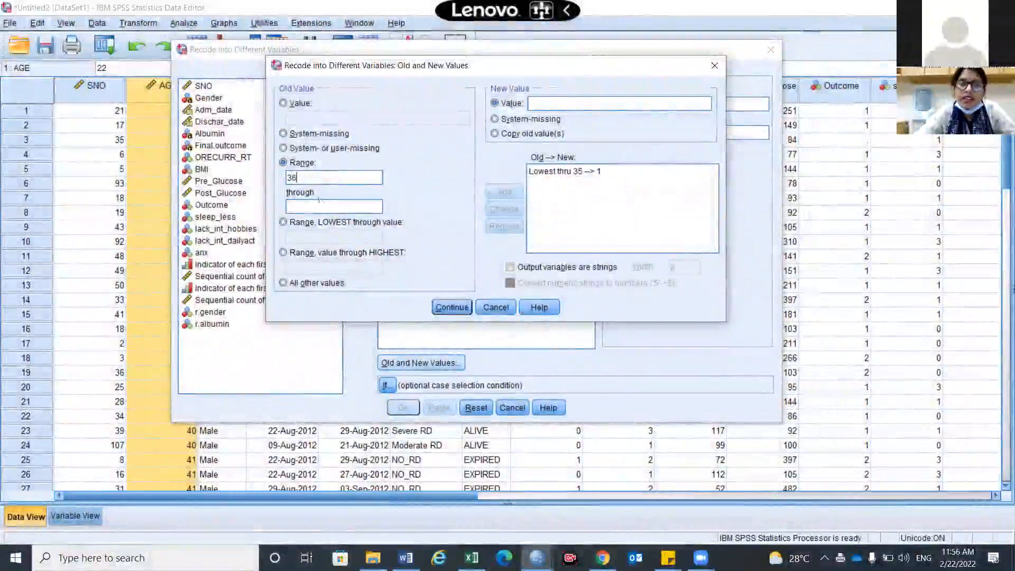
pyautogui.rightClick(319, 205)
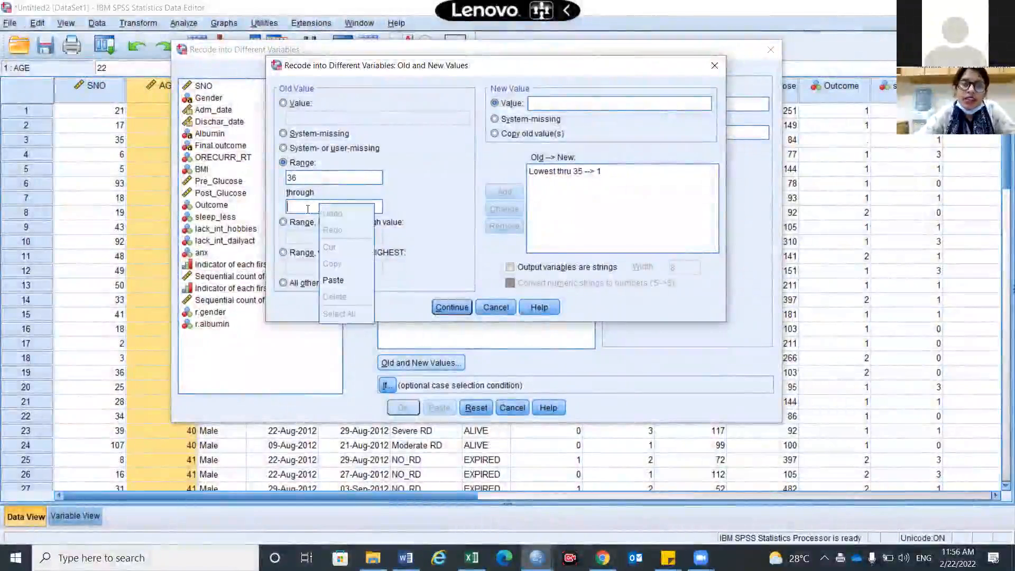
pyautogui.click(308, 209)
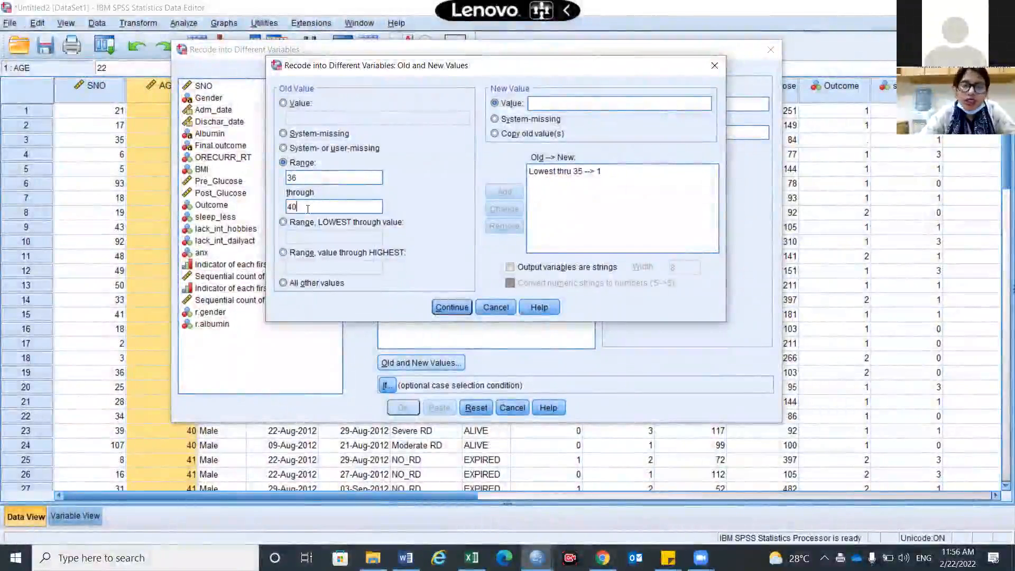
pyautogui.write('40')
pyautogui.click(559, 104)
pyautogui.write('2')
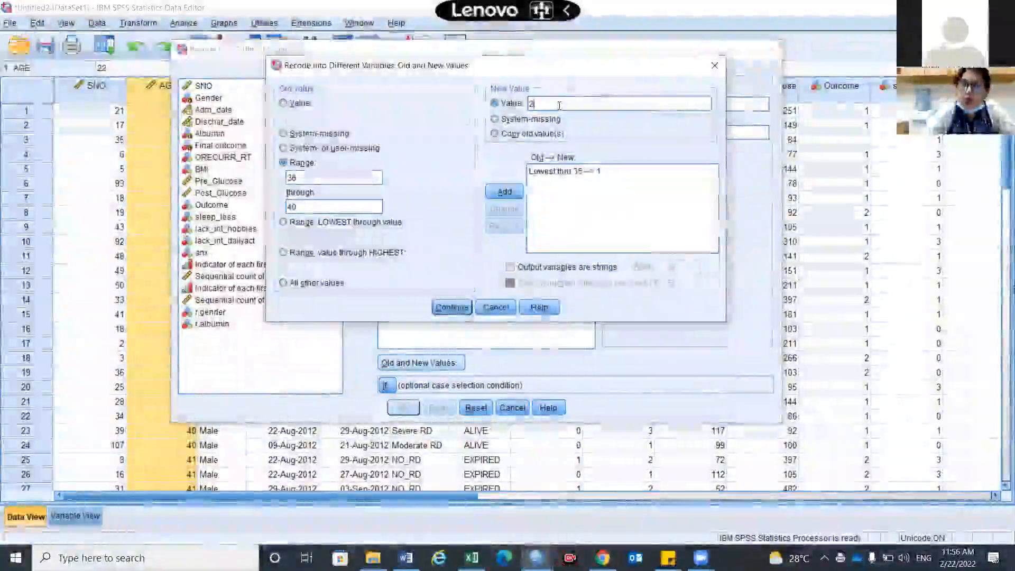
pyautogui.click(516, 193)
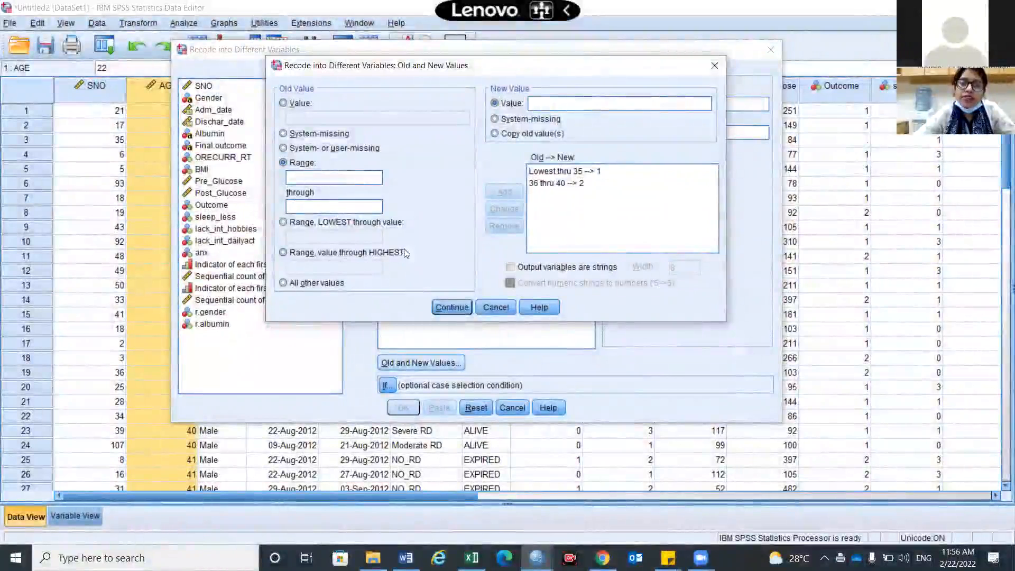
# Add a rule that recodes ages from 41 through the highest as 3.
pyautogui.click(283, 253)
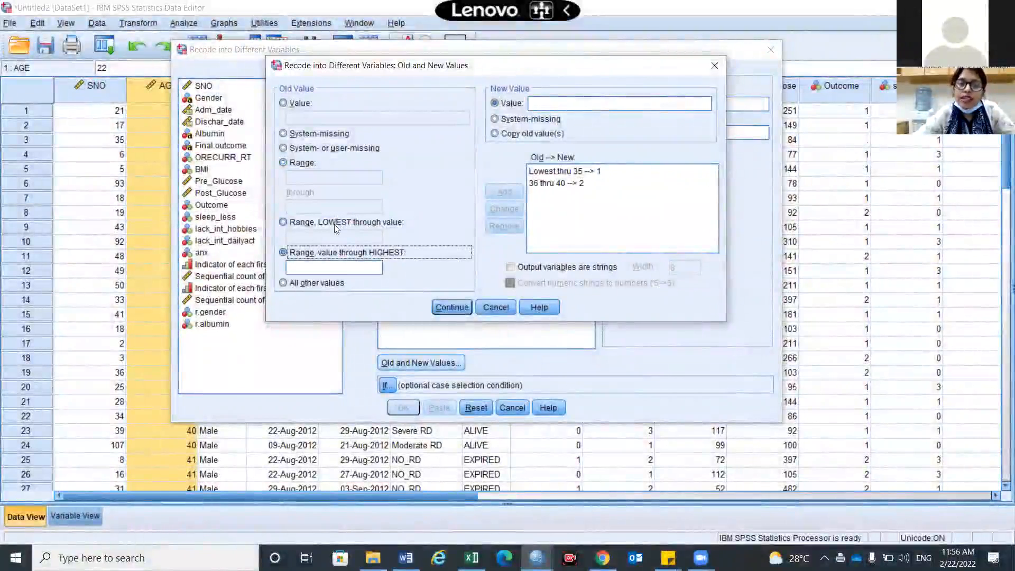
pyautogui.click(340, 271)
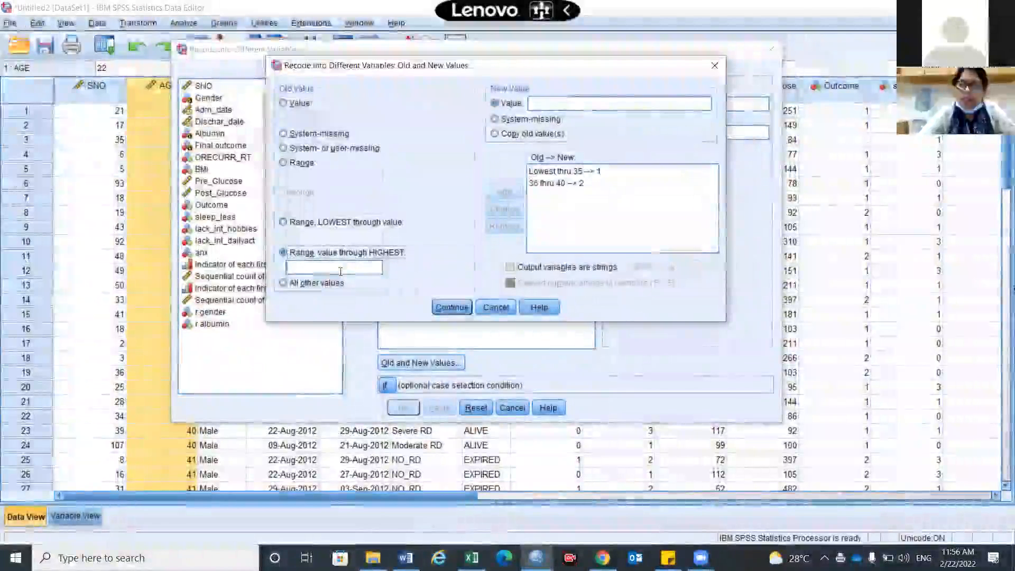
pyautogui.write('41')
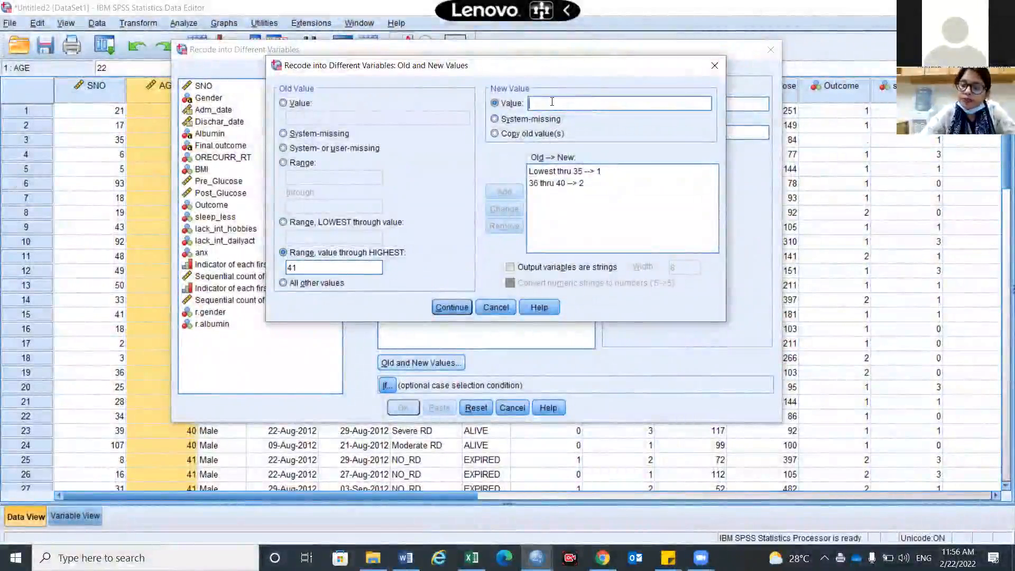
pyautogui.write('3')
pyautogui.click(505, 193)
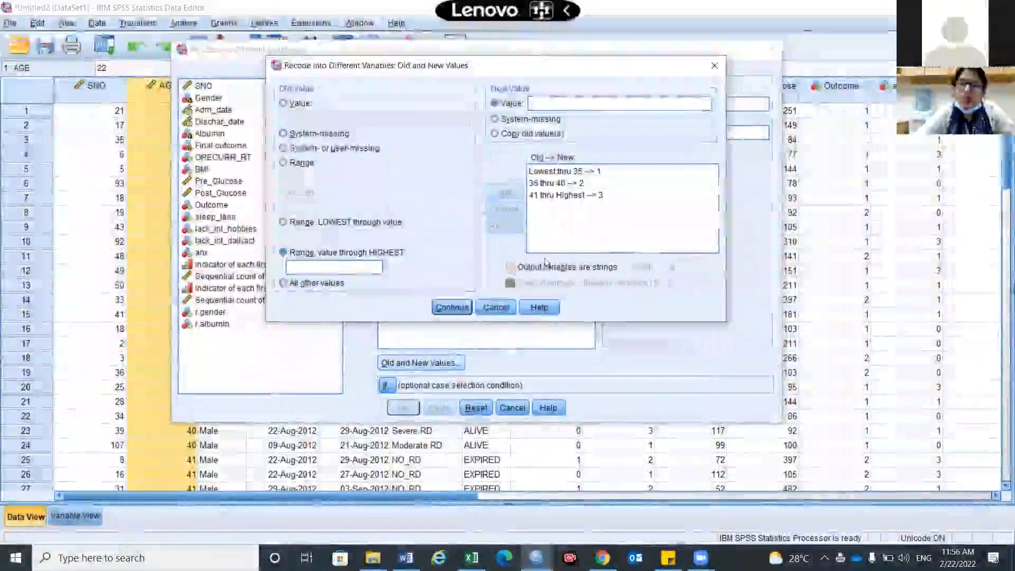
# Add rules that keep system-missing values as system-missing and recode system- or user-missing values as system-missing.
pyautogui.click(284, 134)
pyautogui.click(518, 121)
pyautogui.click(505, 193)
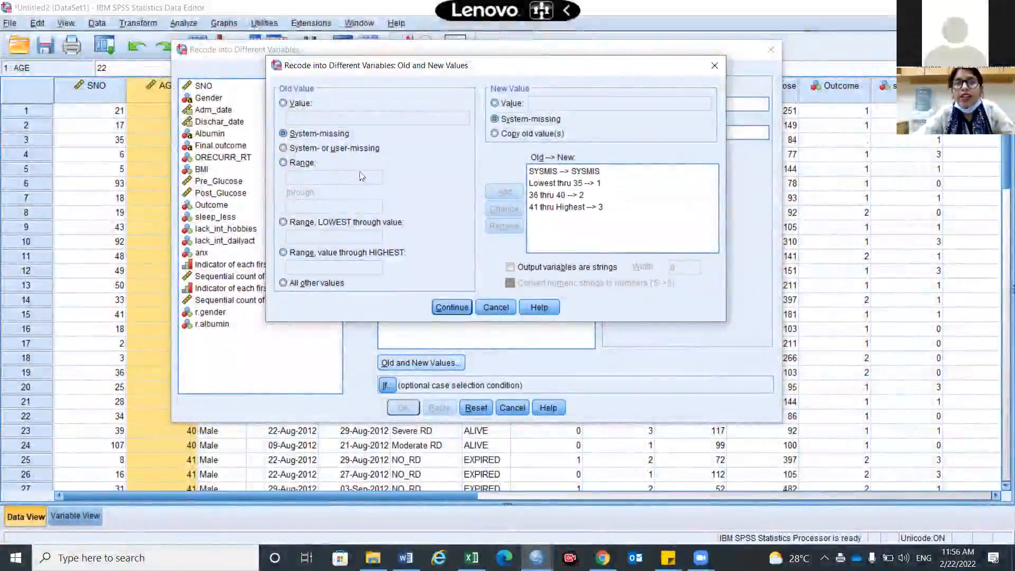
pyautogui.click(284, 149)
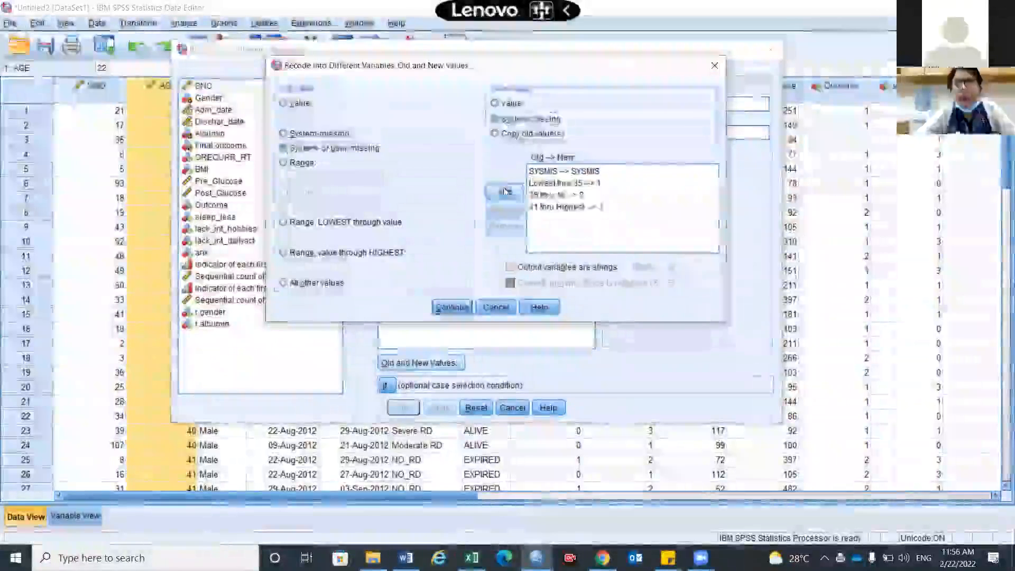
pyautogui.click(505, 192)
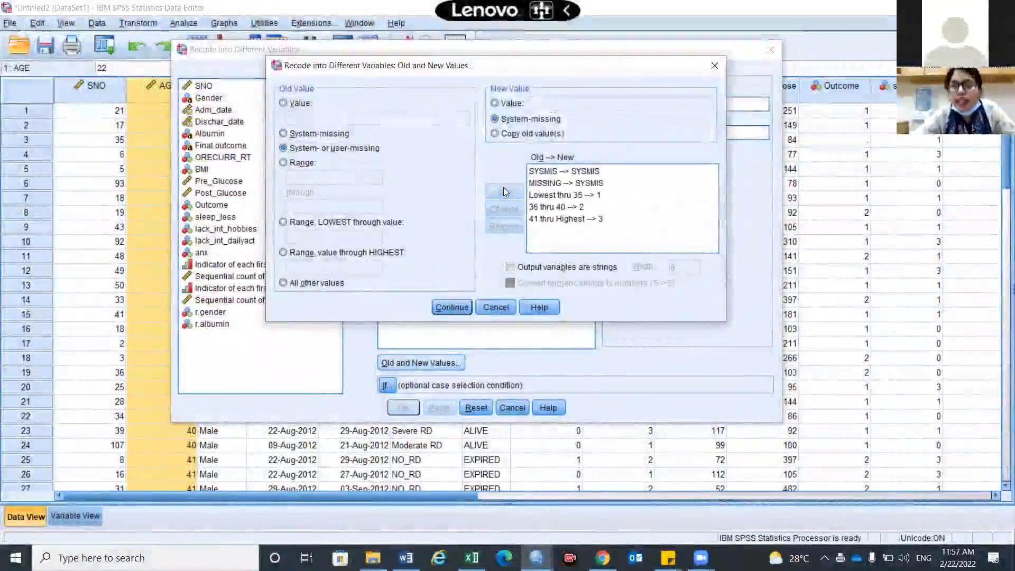
pyautogui.click(578, 30)
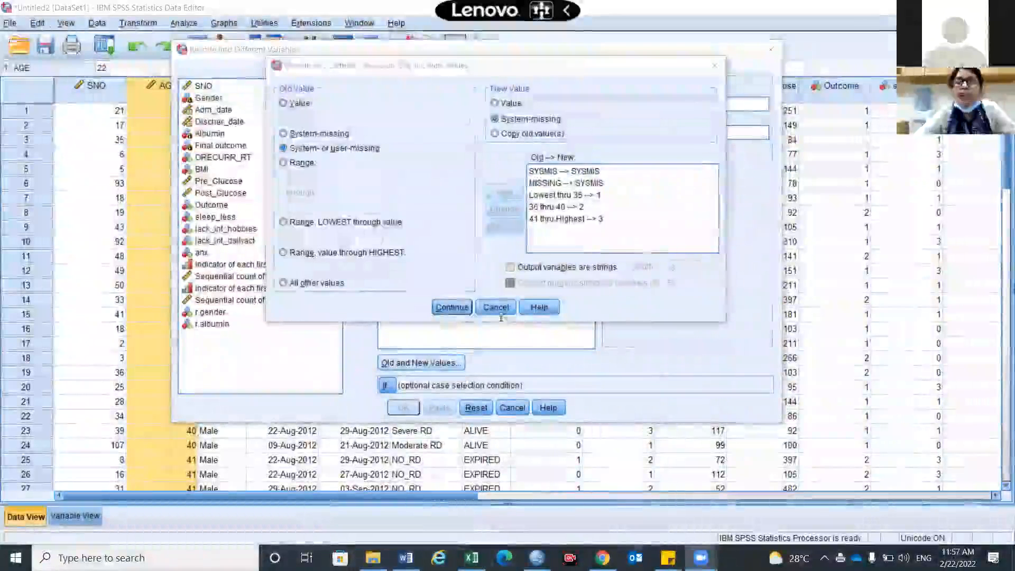
# Accept the old-to-new value rules and paste the recode of AGE into r.age as syntax.
pyautogui.click(453, 307)
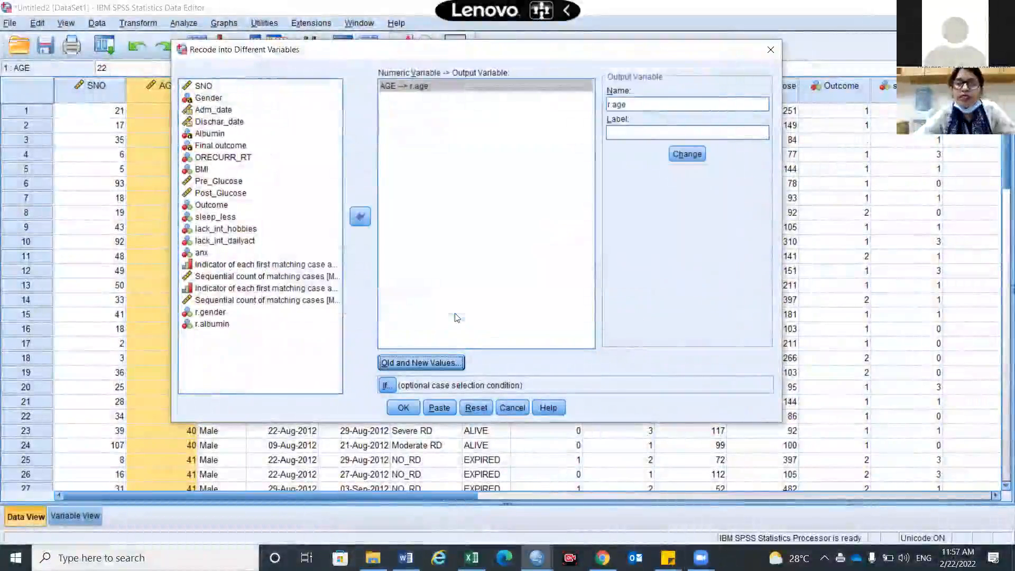
pyautogui.click(439, 408)
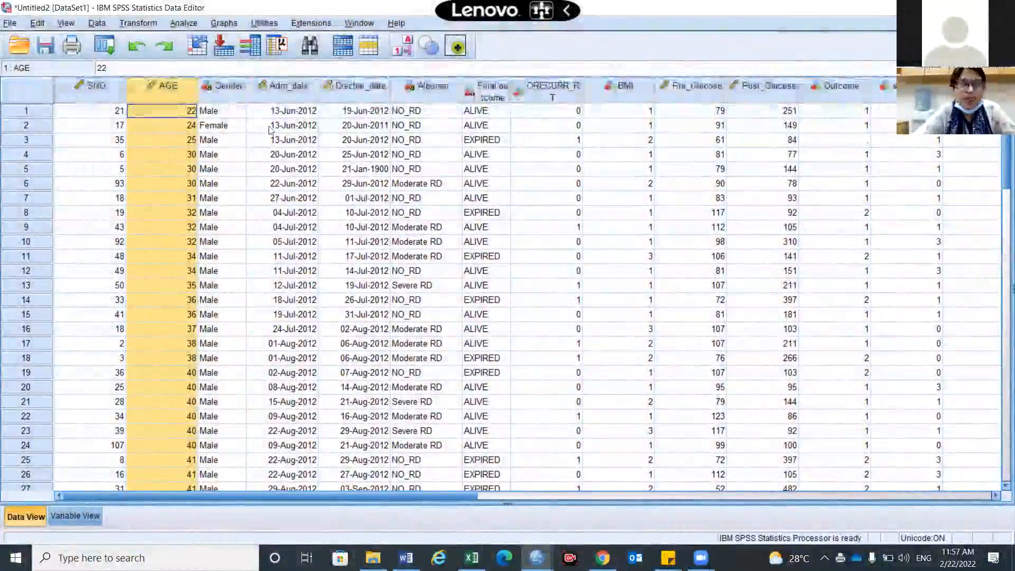
# Reopen Recode into Different Variables and reset its previous settings.
pyautogui.click(193, 24)
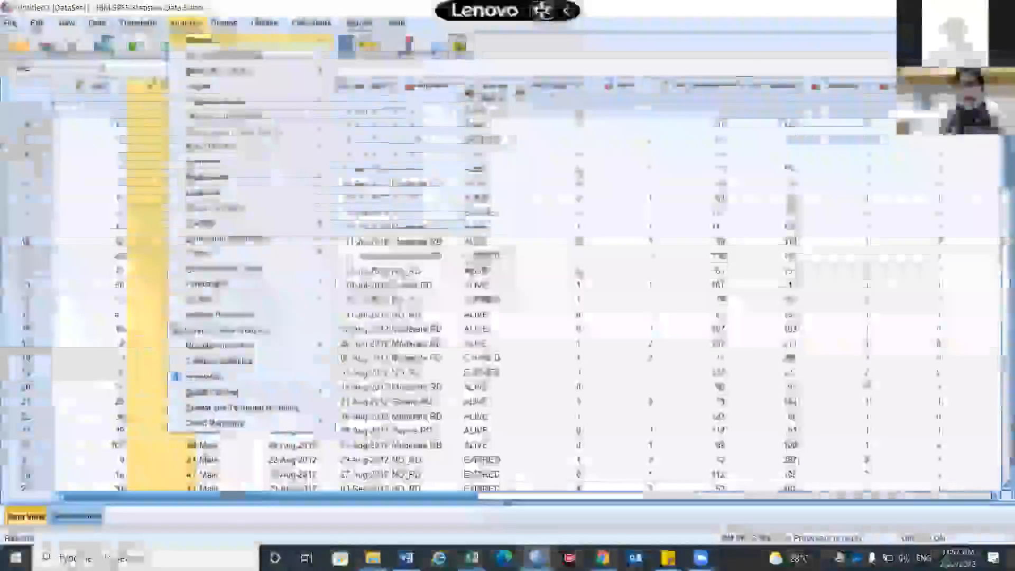
pyautogui.moveTo(223, 56)
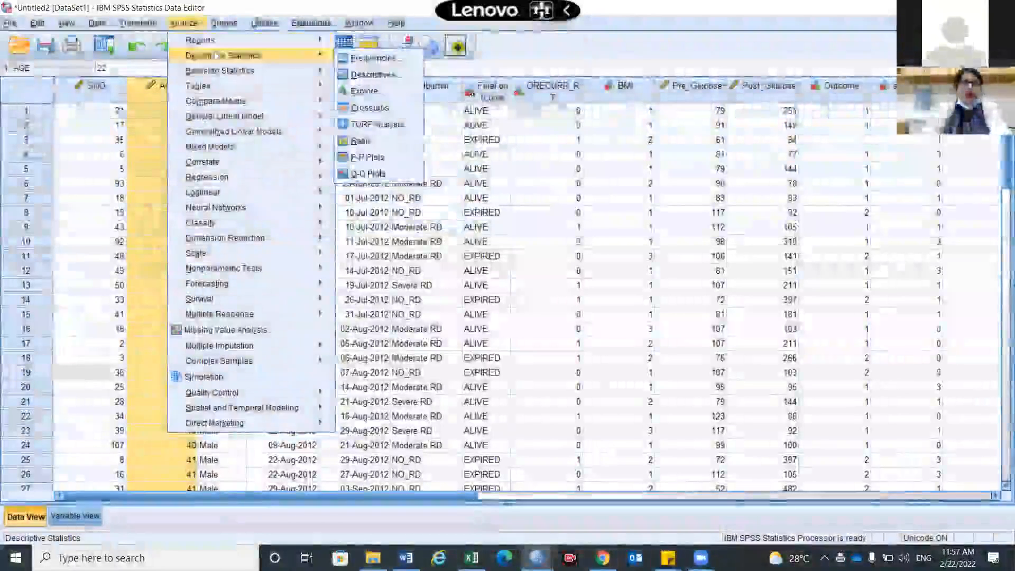
pyautogui.moveTo(138, 22)
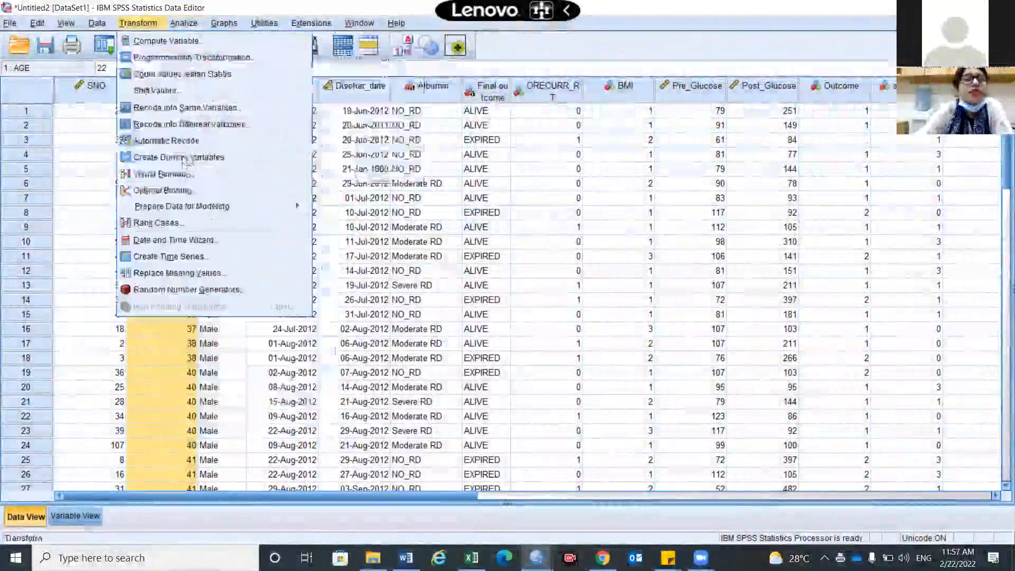
pyautogui.click(181, 124)
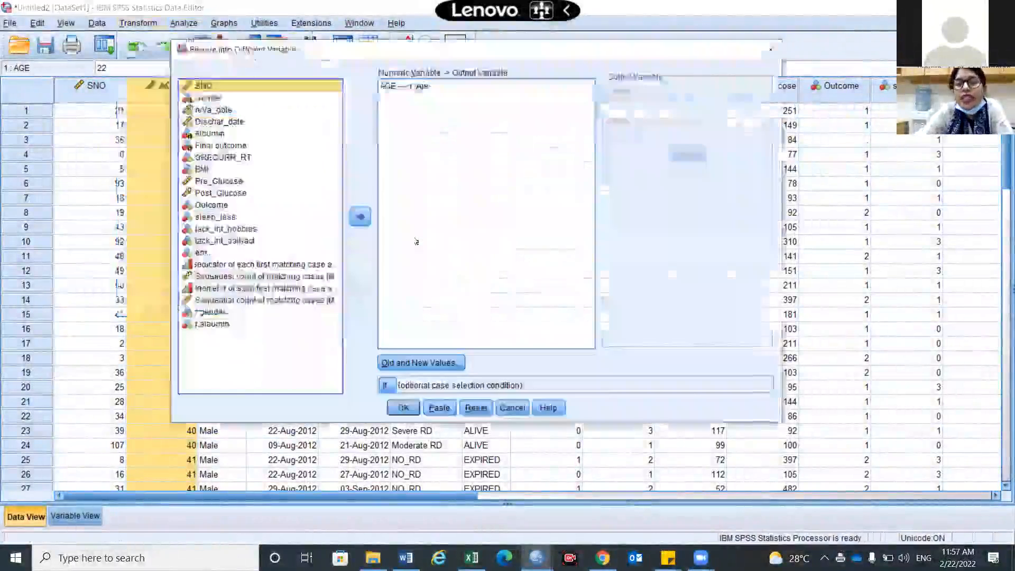
pyautogui.click(488, 407)
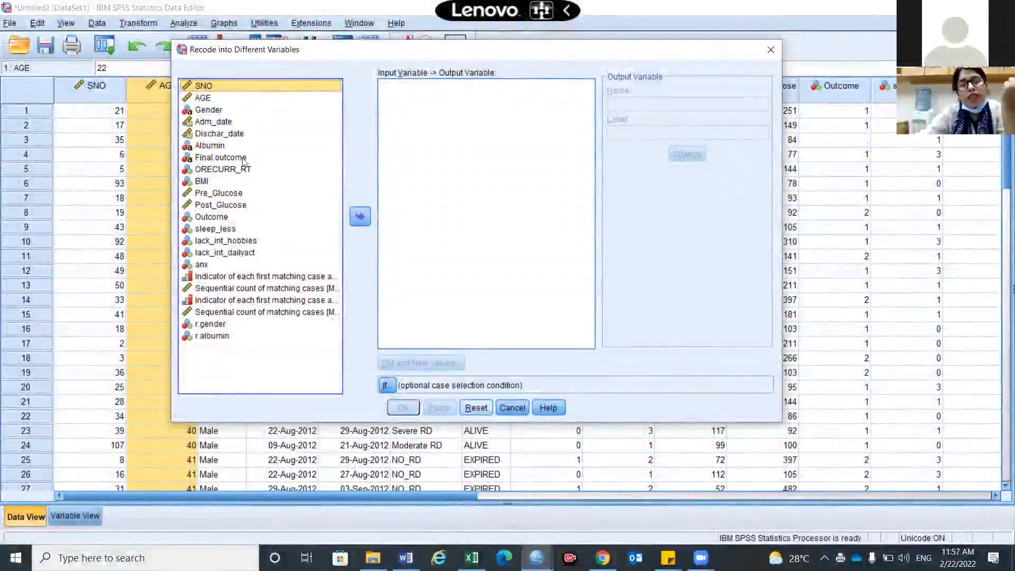
# Choose AGE as the input variable and assign it the output variable name r.age.
pyautogui.doubleClick(203, 98)
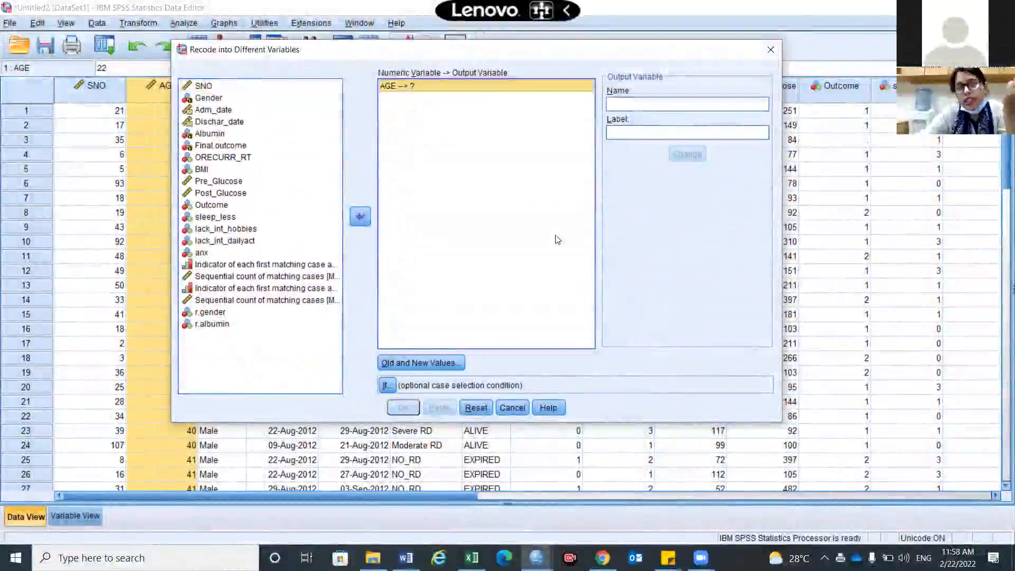
pyautogui.click(651, 108)
pyautogui.write('r.age')
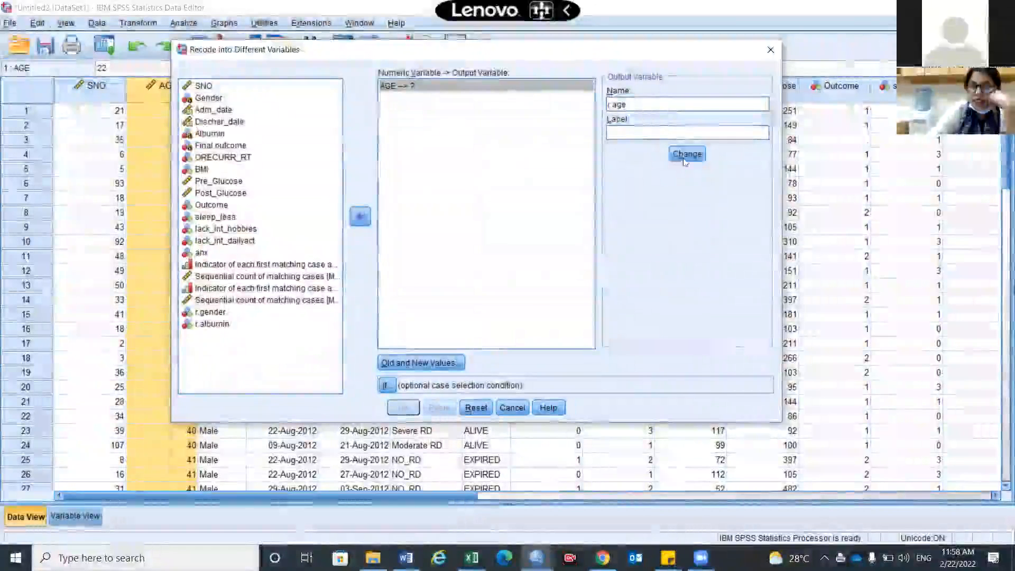
pyautogui.click(685, 155)
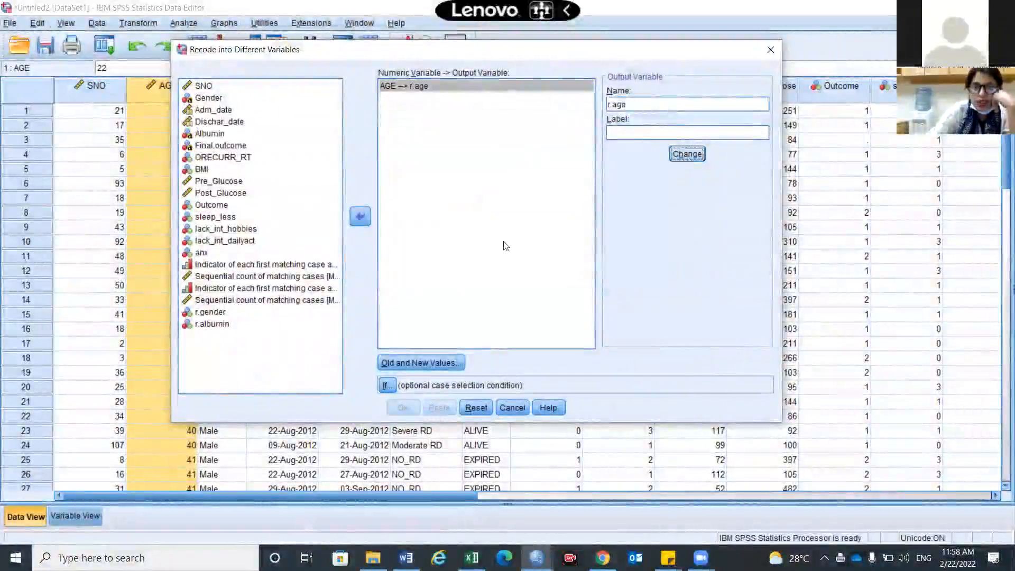
# Define an old-to-new rule recoding the range from the lowest value through 35 as 1.
pyautogui.click(448, 365)
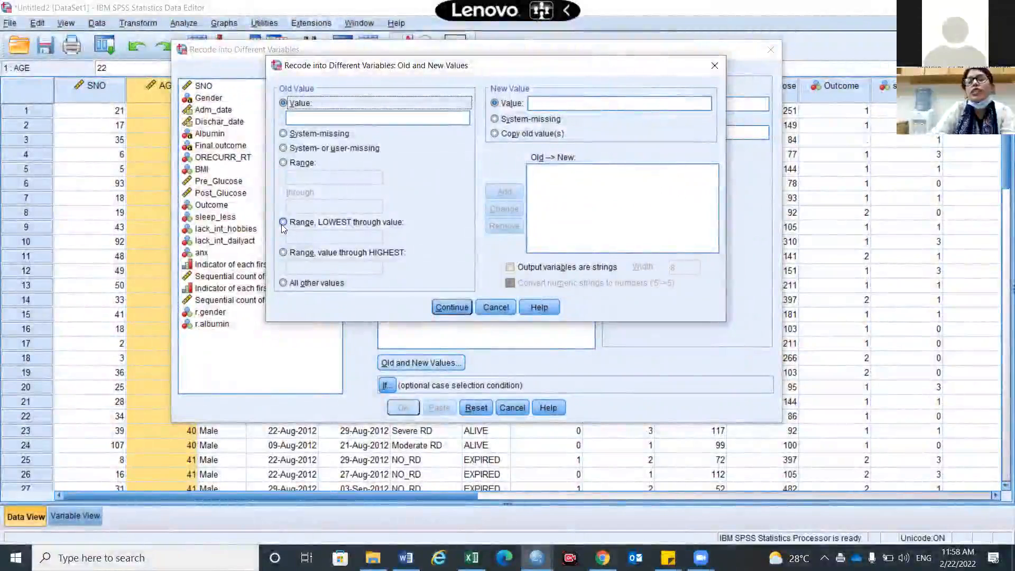
pyautogui.click(282, 222)
pyautogui.click(298, 241)
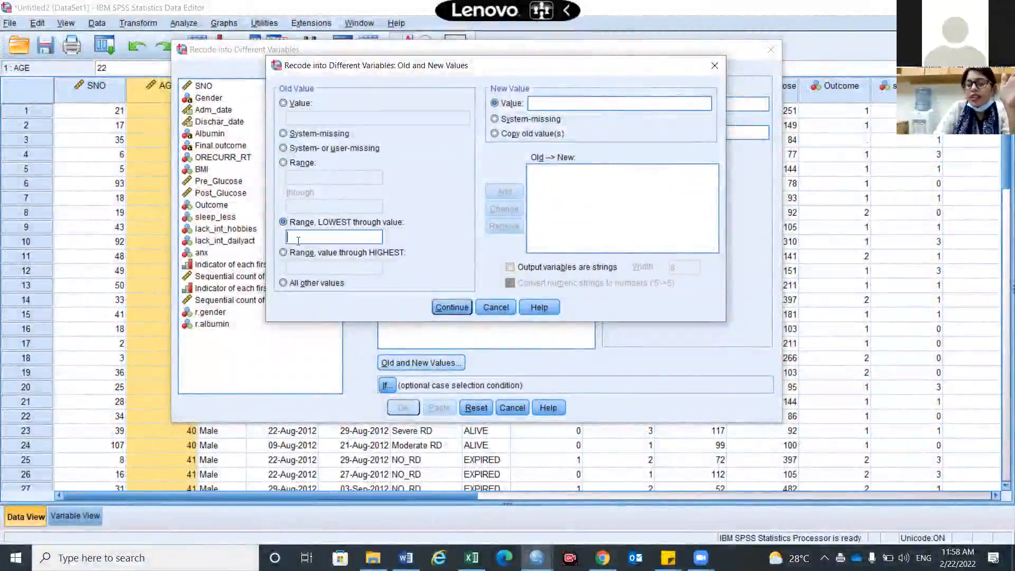
pyautogui.write('35')
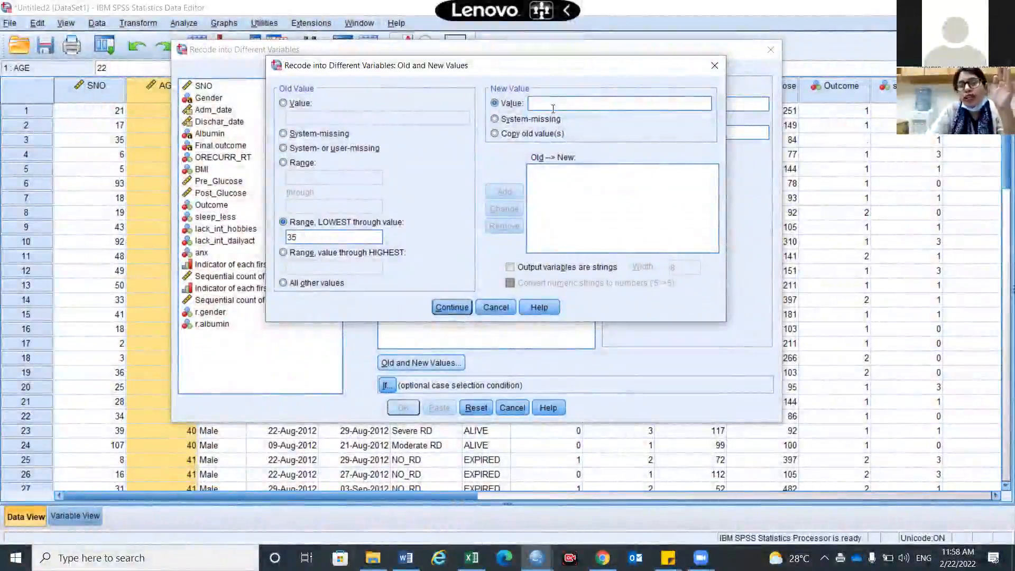
pyautogui.write('1')
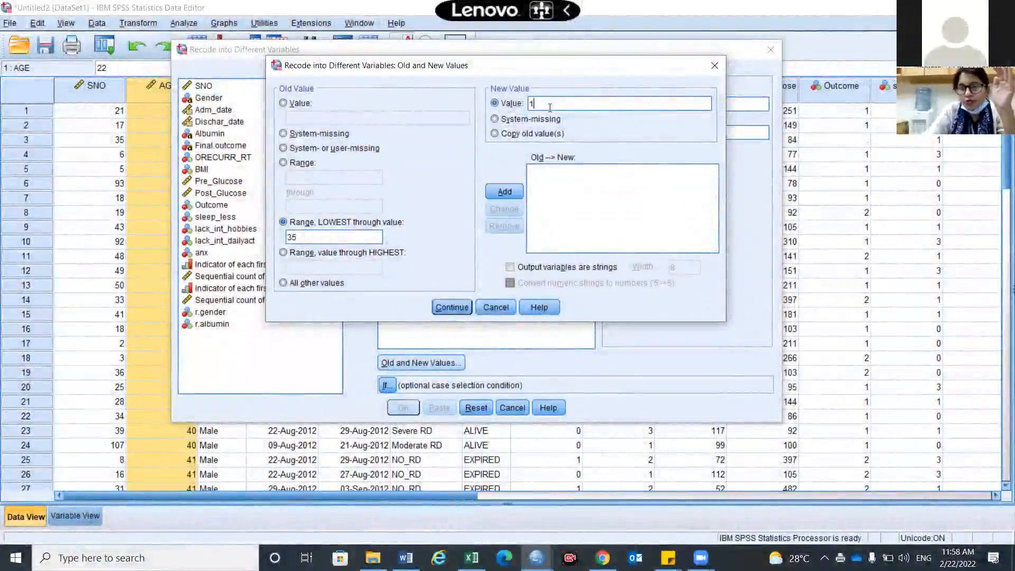
pyautogui.click(504, 192)
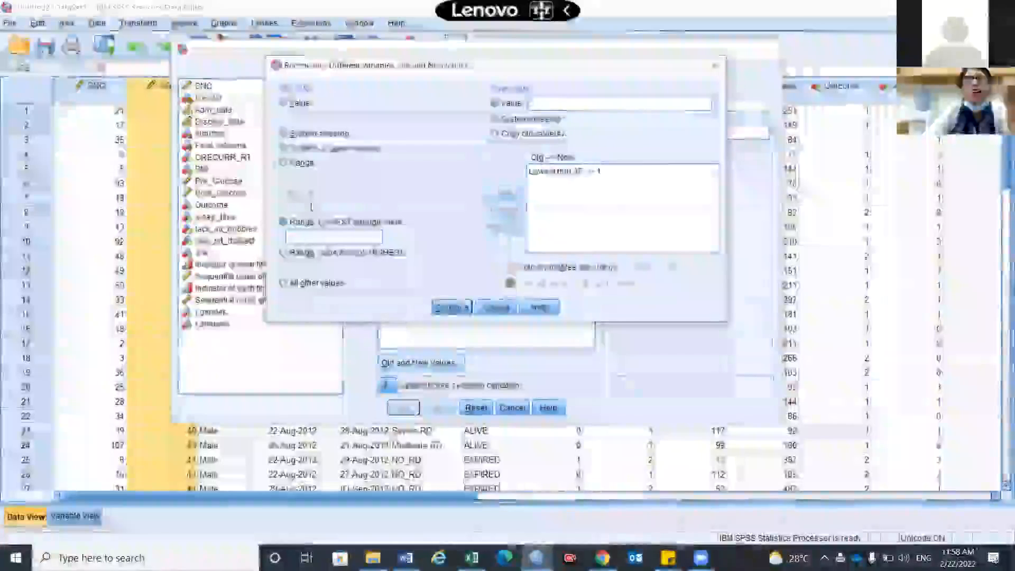
# Add a rule recoding the range 36 through 40 as 2.
pyautogui.click(284, 162)
pyautogui.click(298, 179)
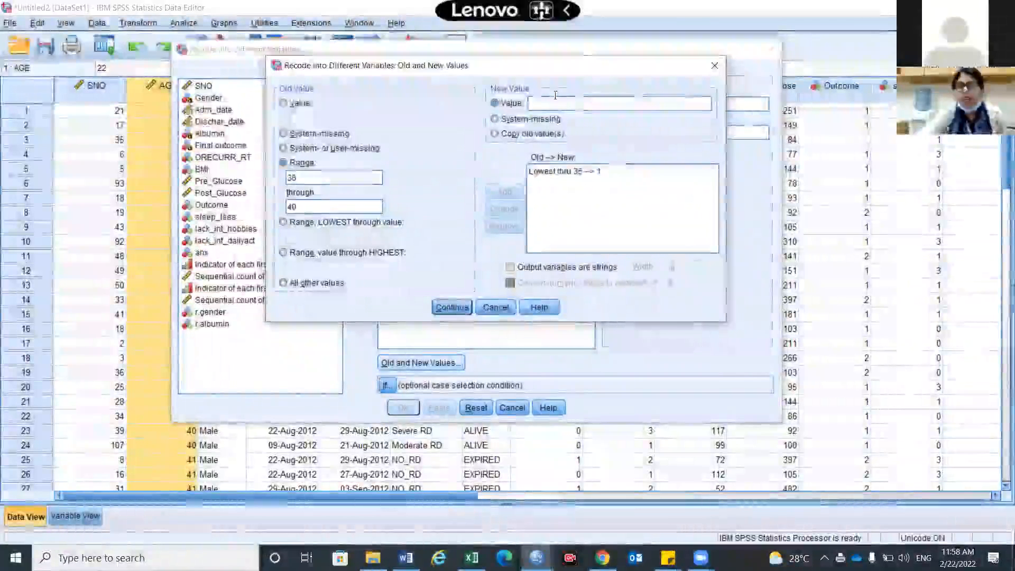
pyautogui.click(555, 103)
pyautogui.write('2')
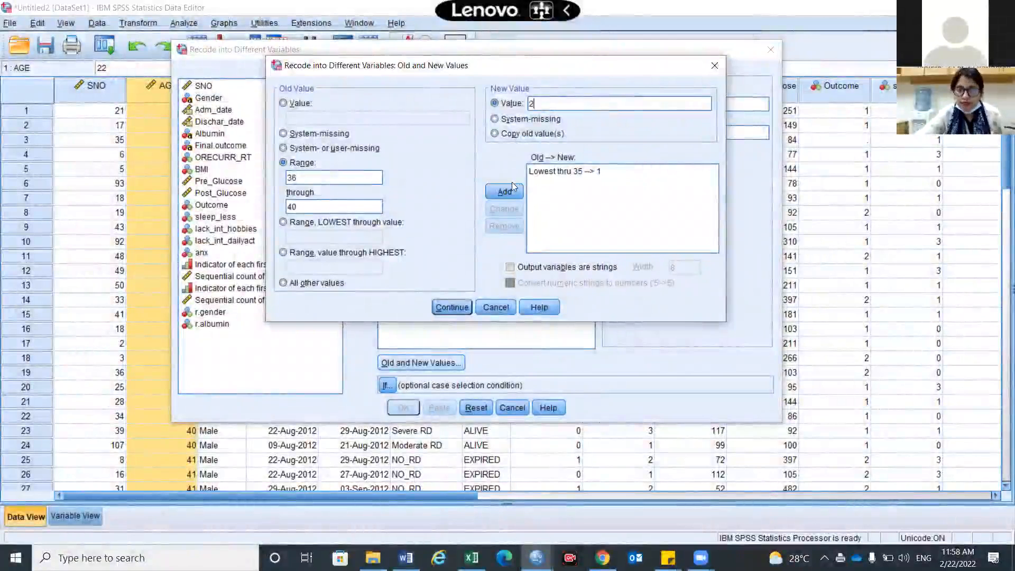
pyautogui.click(504, 193)
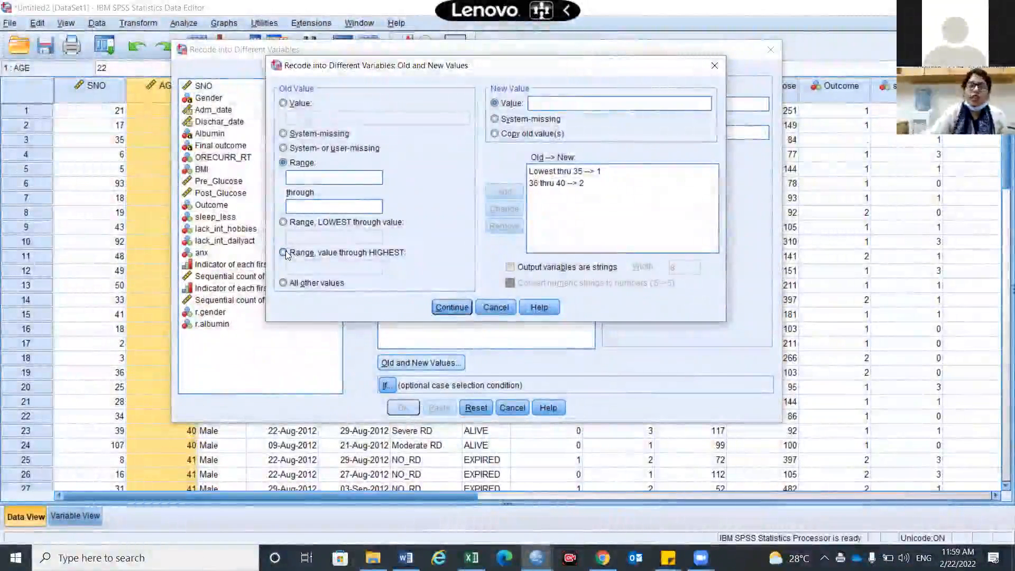
# Add a rule recoding the range from 41 through the highest value as 3.
pyautogui.click(284, 252)
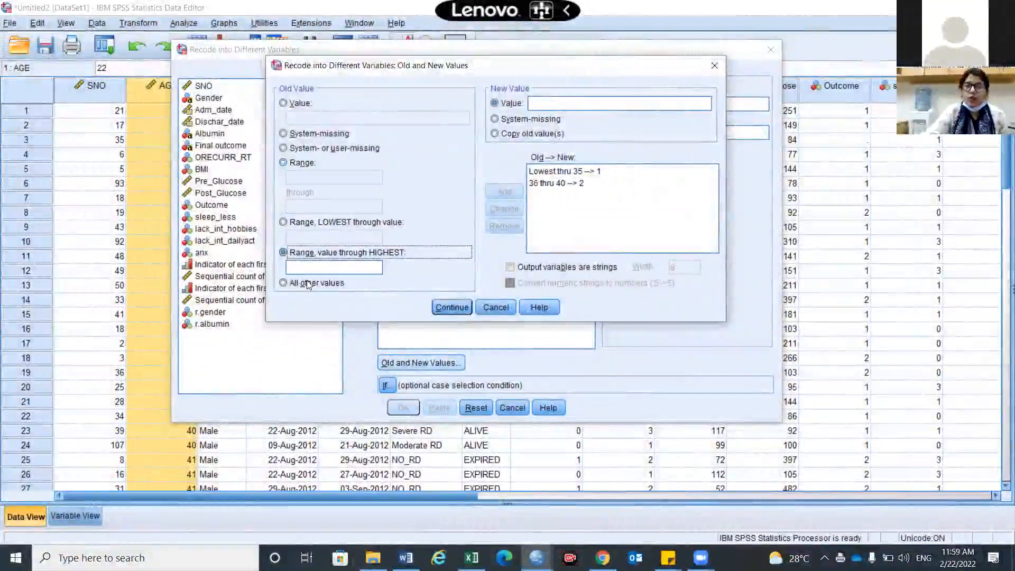
pyautogui.click(313, 268)
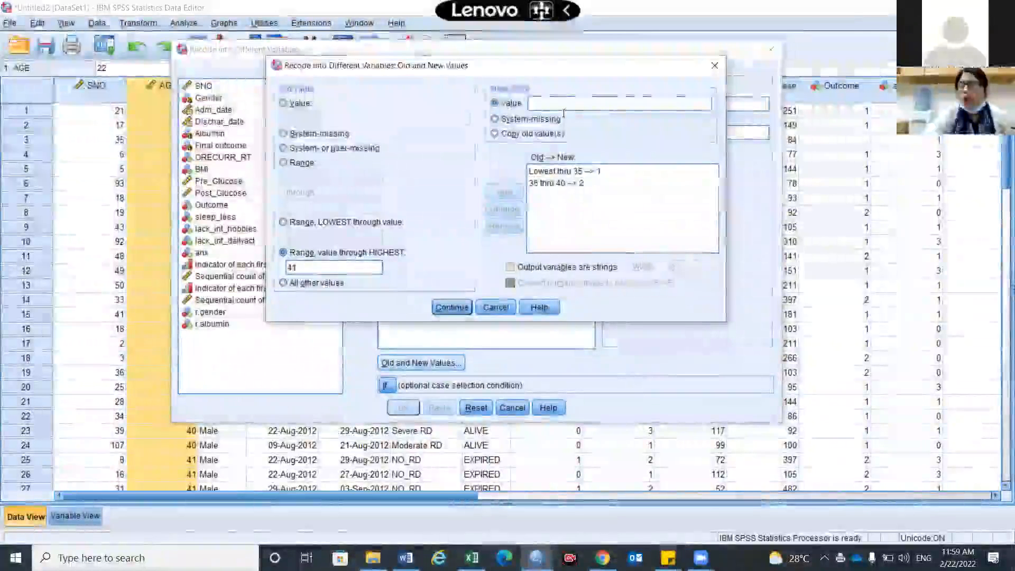
pyautogui.click(567, 104)
pyautogui.write('3')
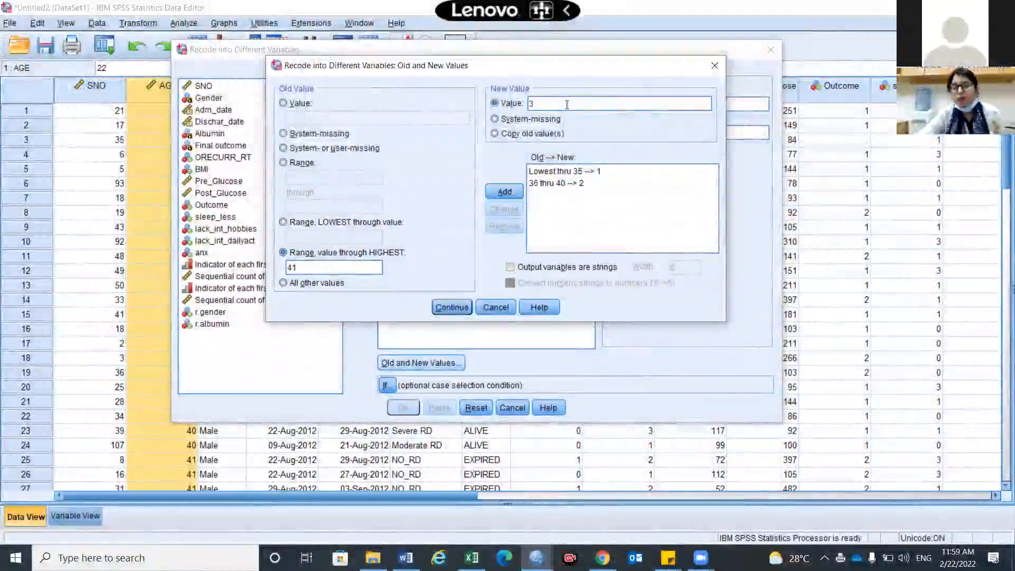
pyautogui.click(515, 193)
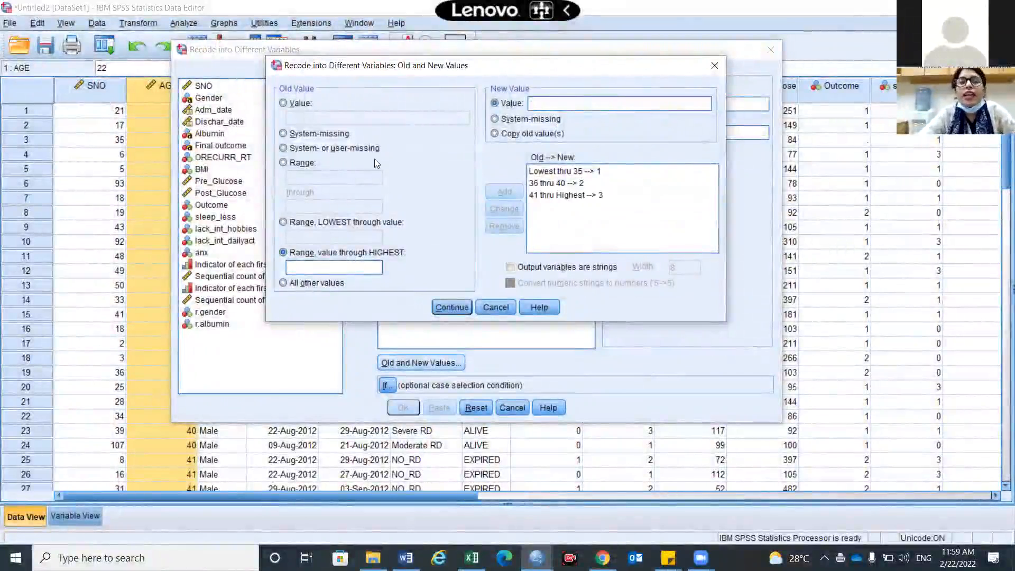
# Add two rules that recode system-missing values and system- or user-missing values as system-missing.
pyautogui.click(317, 135)
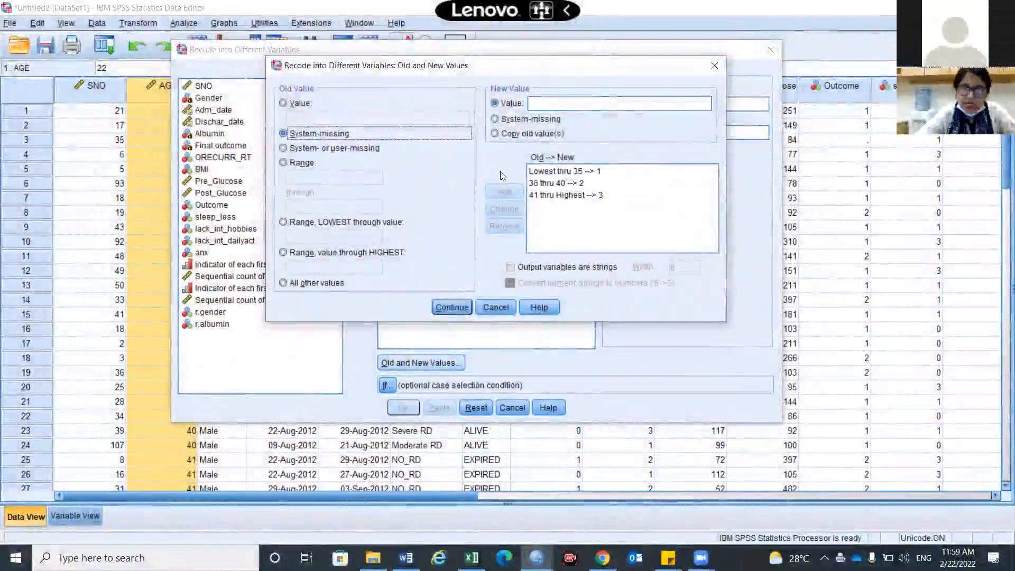
pyautogui.click(497, 119)
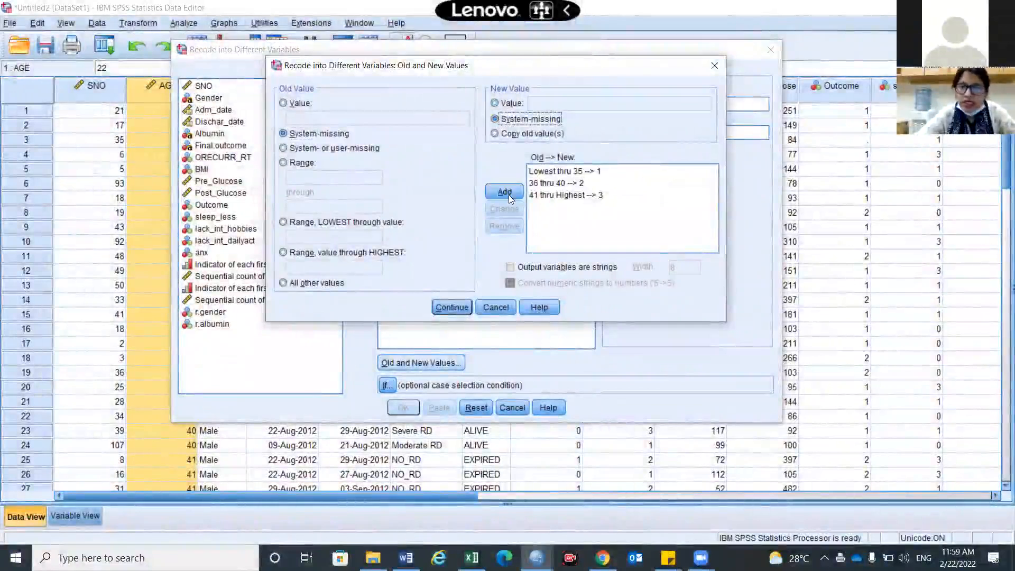
pyautogui.click(504, 192)
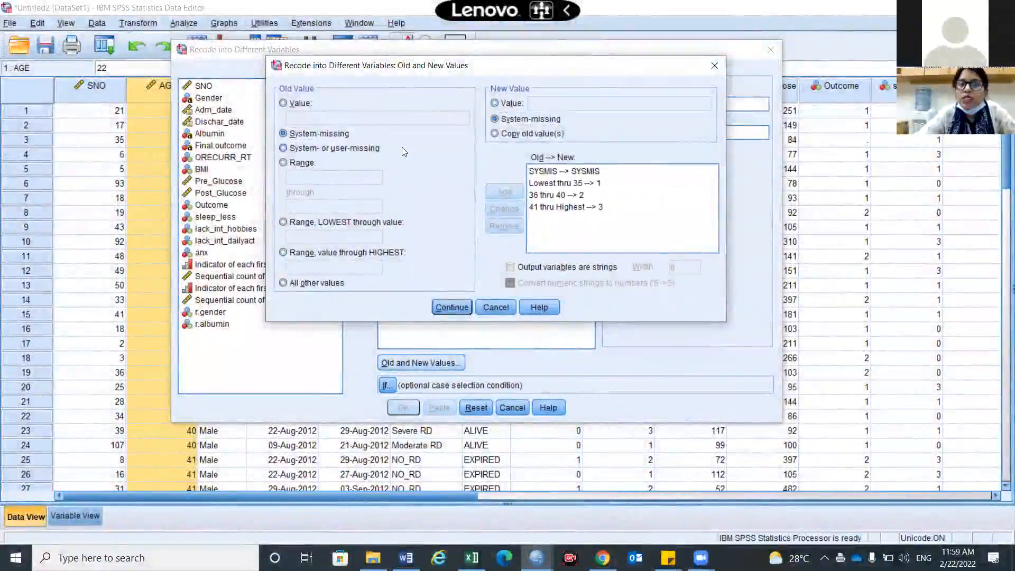
pyautogui.click(403, 149)
pyautogui.click(517, 197)
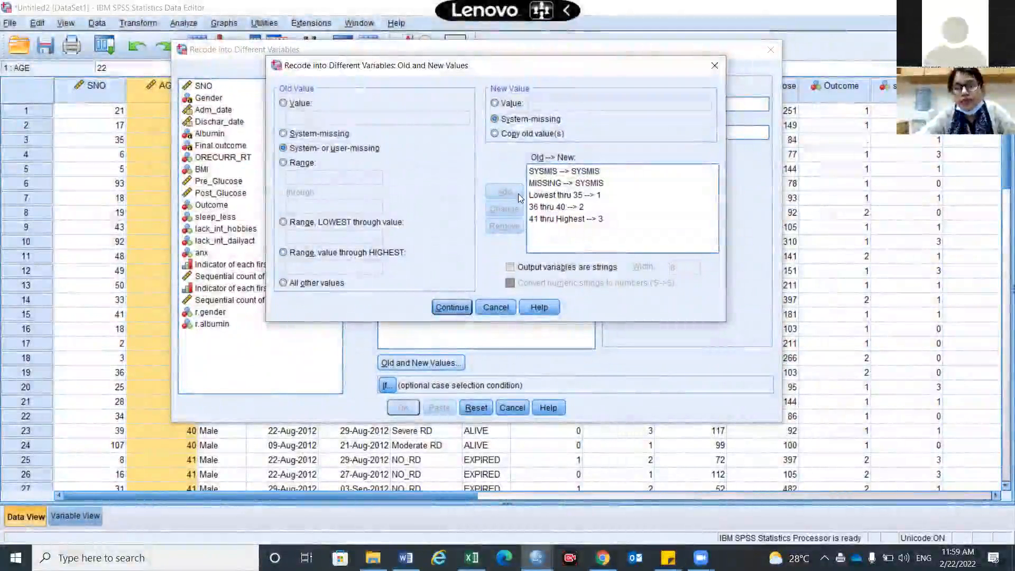
# Accept the rules and paste the redefined AGE recode as syntax.
pyautogui.click(452, 307)
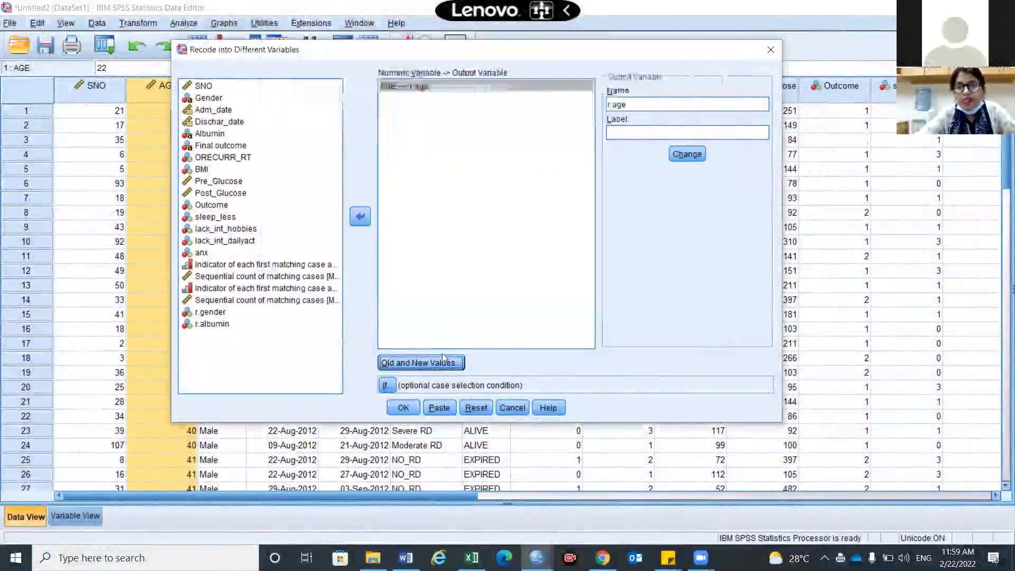
pyautogui.click(436, 407)
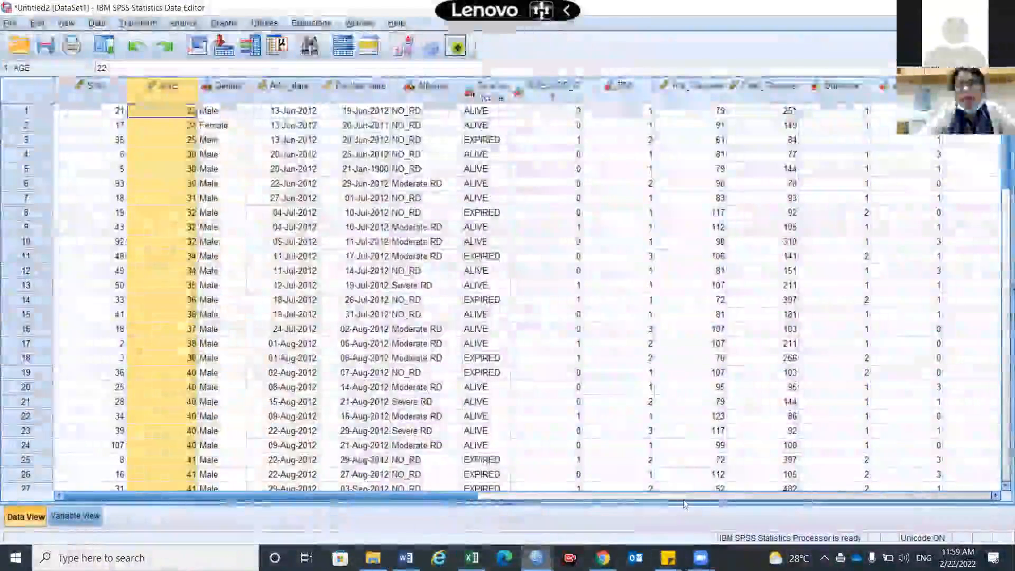
# Run only the last RECODE AGE block, including its EXECUTE line, in the Syntax Editor.
pyautogui.moveTo(536, 558)
pyautogui.click(662, 479)
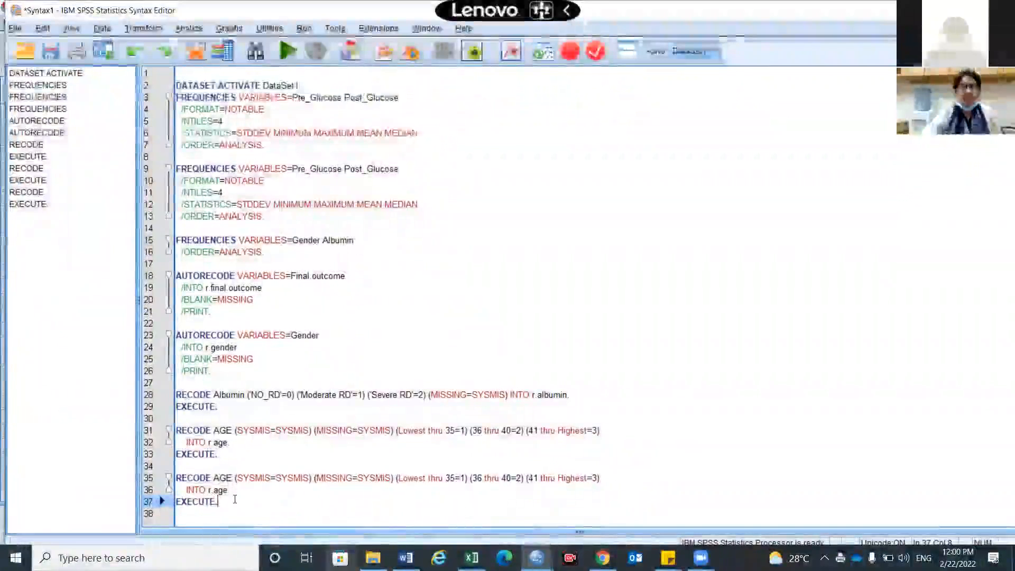
pyautogui.moveTo(234, 499); pyautogui.dragTo(176, 479)
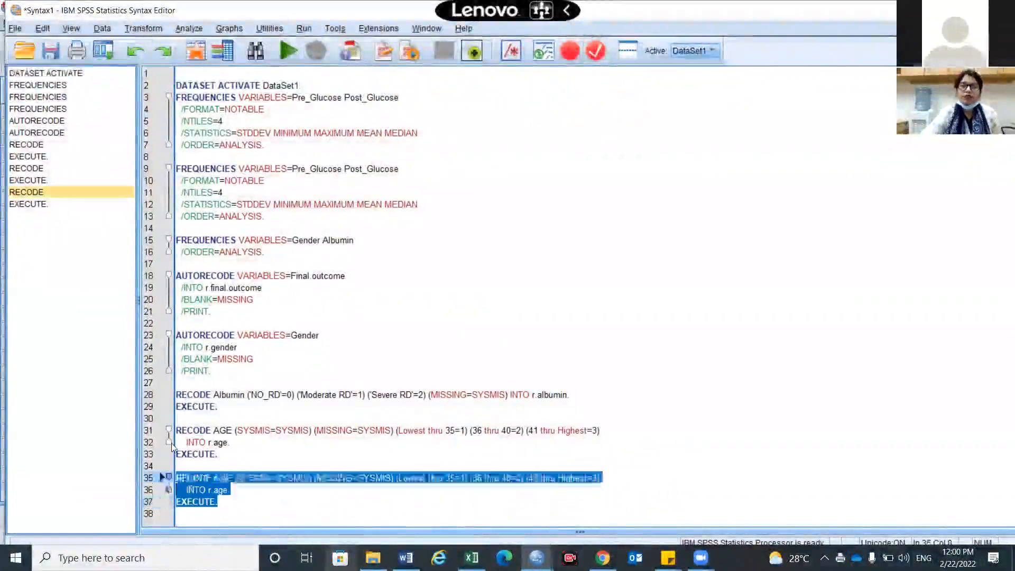
pyautogui.click(288, 52)
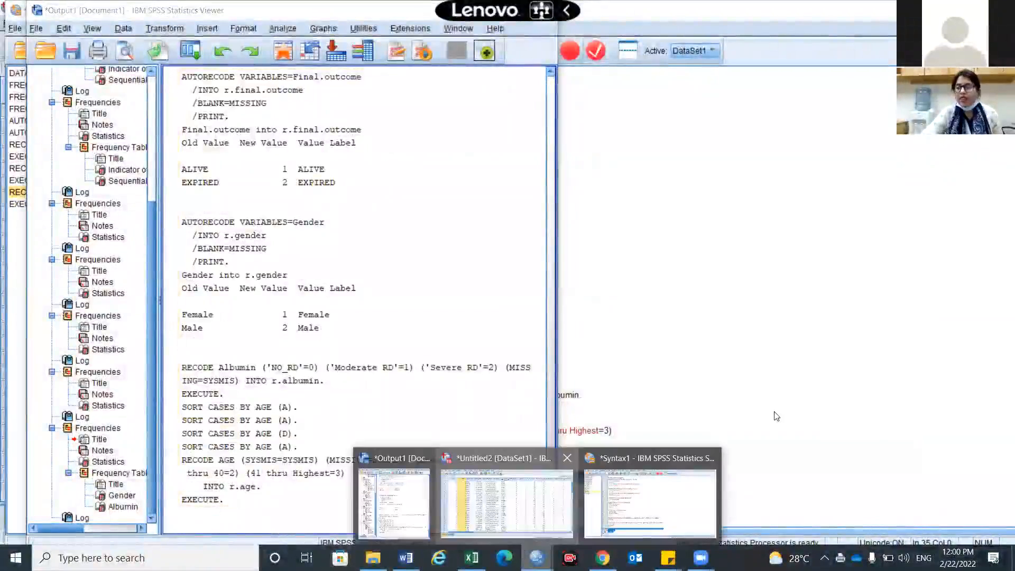
# Return to the dataset and split the data grid after AGE to compare it with the new r.age column.
pyautogui.click(506, 502)
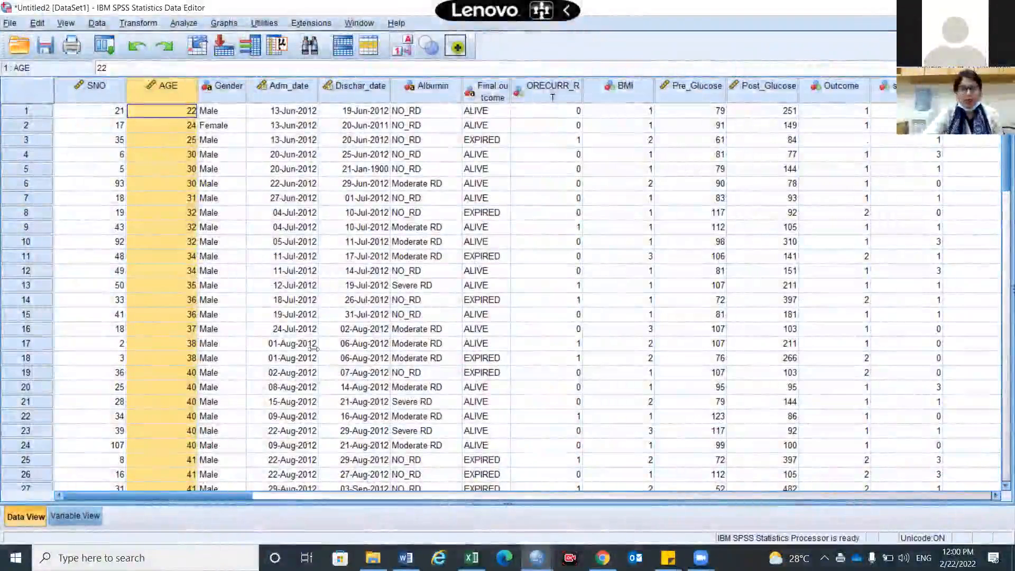
pyautogui.moveTo(197, 346); pyautogui.dragTo(198, 346)
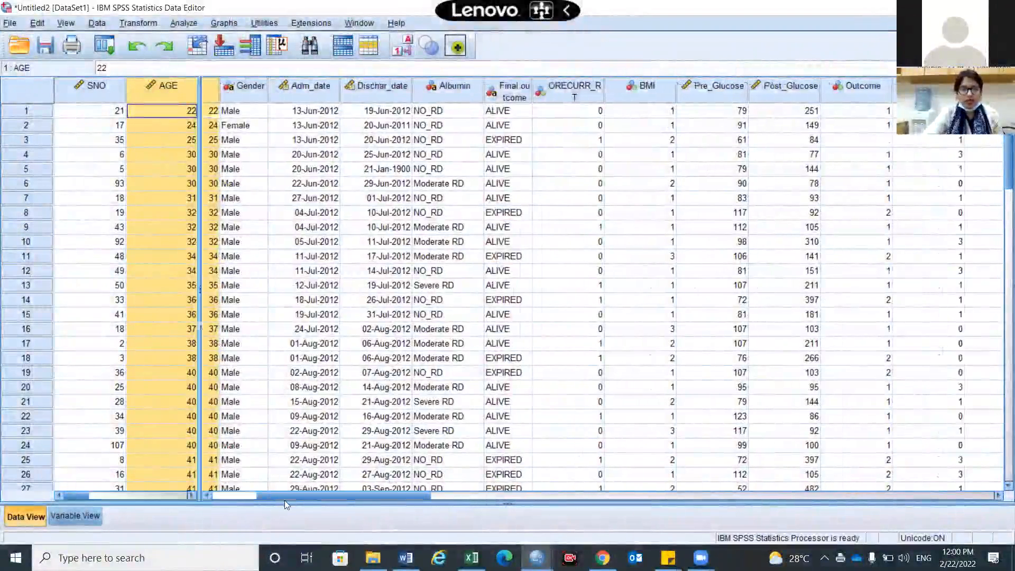
pyautogui.moveTo(533, 492); pyautogui.dragTo(910, 435)
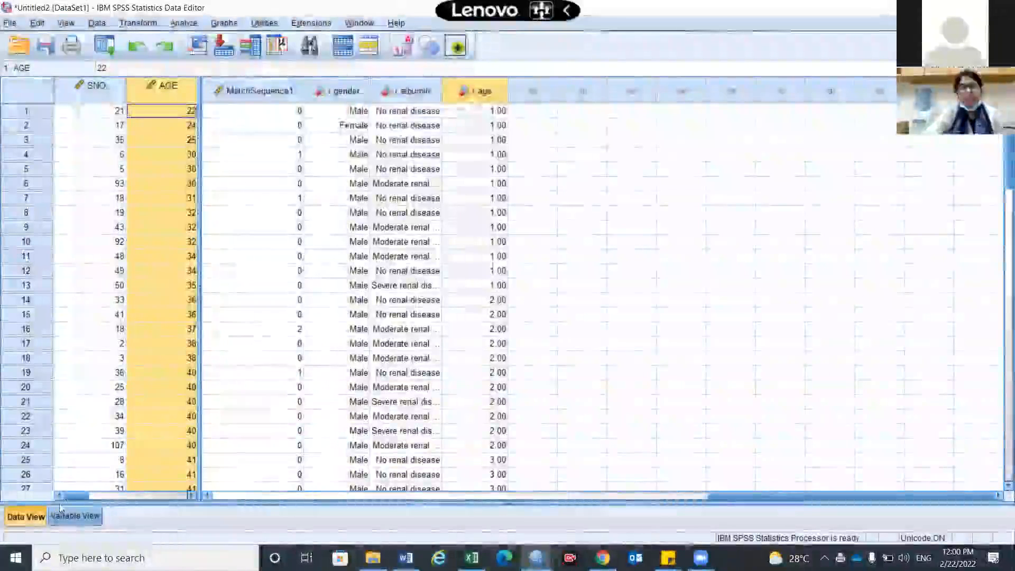
# In the variable definitions, open the value labels of r.age and add the label "<=35 years" for value 1.
pyautogui.click(75, 516)
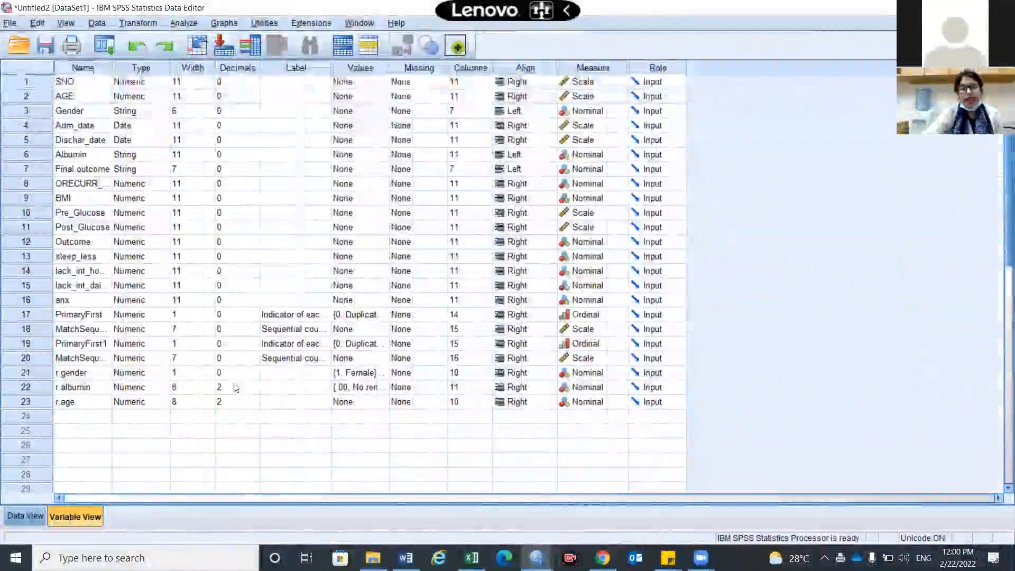
pyautogui.click(388, 403)
pyautogui.write('1')
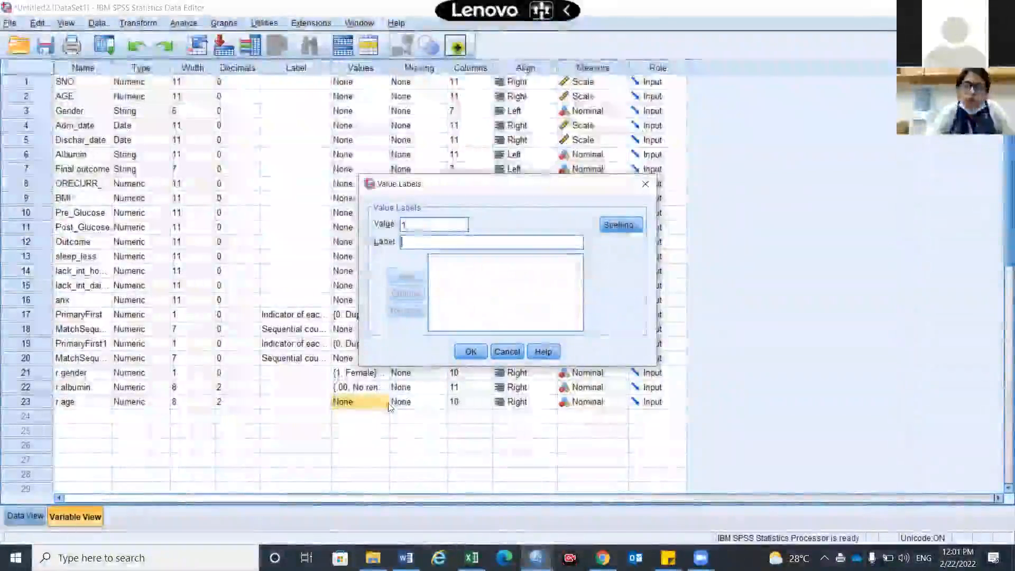
pyautogui.press('Tab')
pyautogui.write('<=')
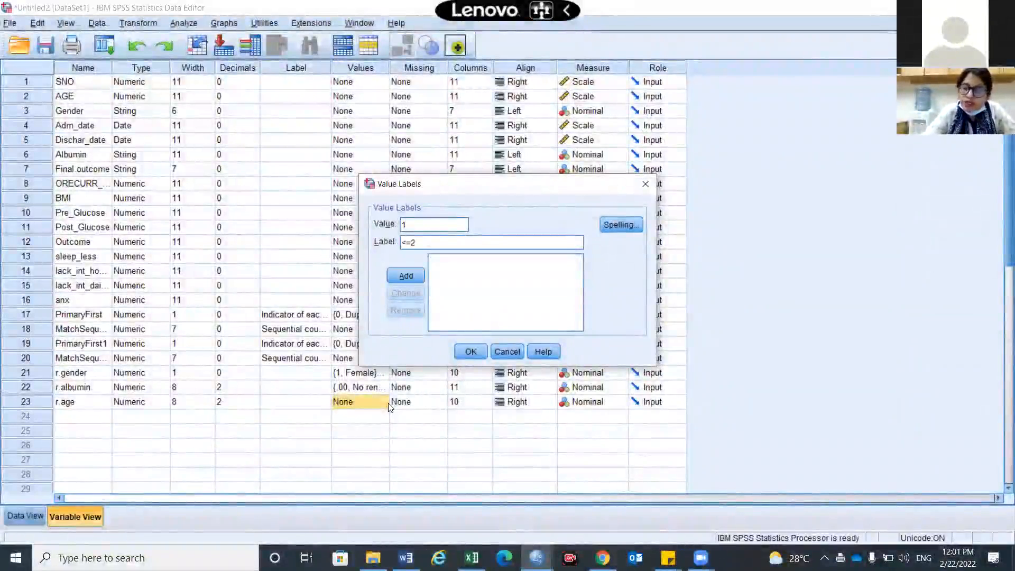
pyautogui.write('35 years')
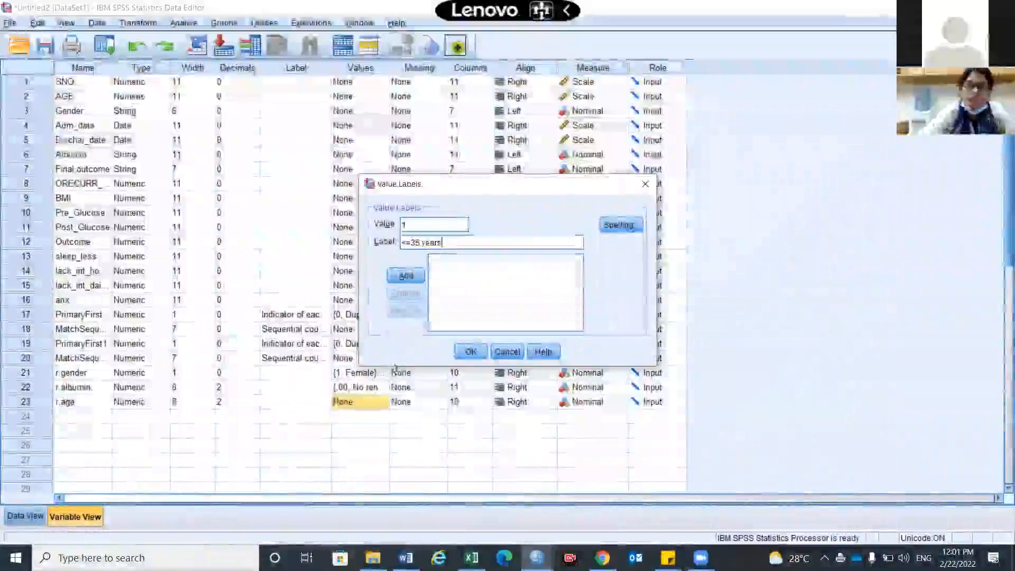
pyautogui.click(405, 276)
# Add the label "36-40 years" for value 2 of r.age.
pyautogui.write('2')
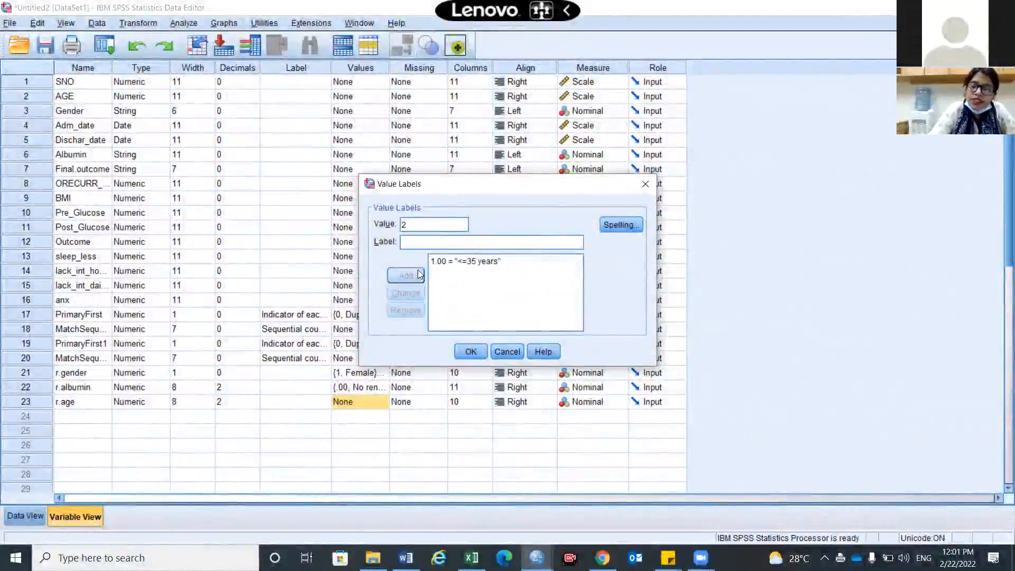
pyautogui.press('Tab')
pyautogui.write('36')
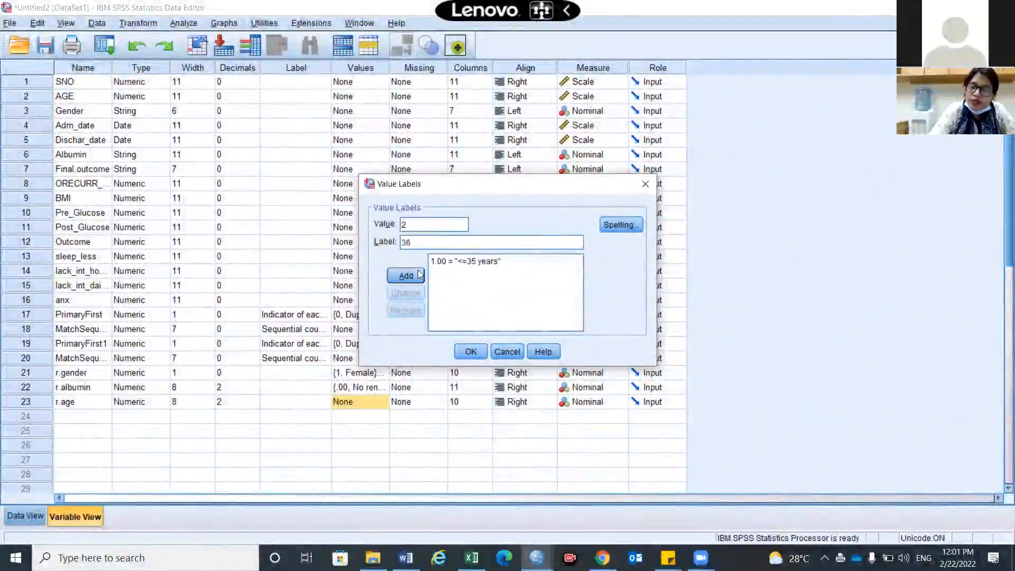
pyautogui.write('-40 years')
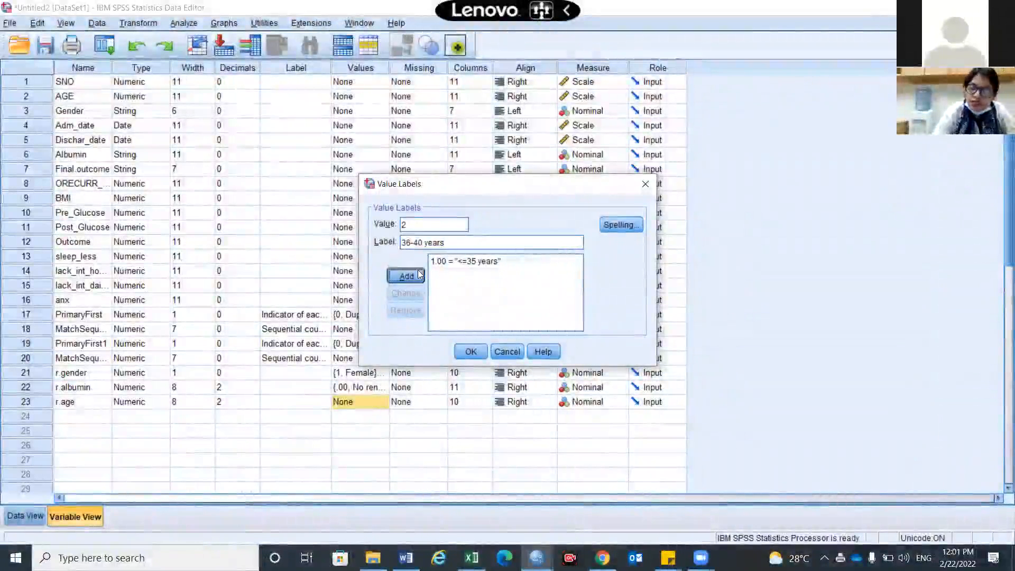
pyautogui.click(405, 275)
# Add the label ">41 years" for value 3 of r.age and accept the value labels.
pyautogui.write('3')
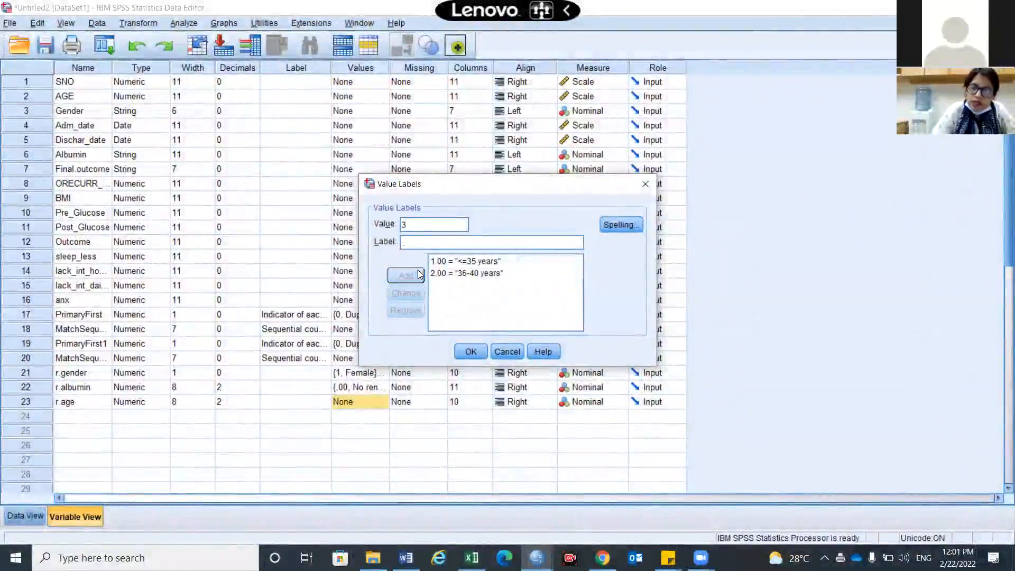
pyautogui.write('.00 = ">41 years')
pyautogui.click(419, 274)
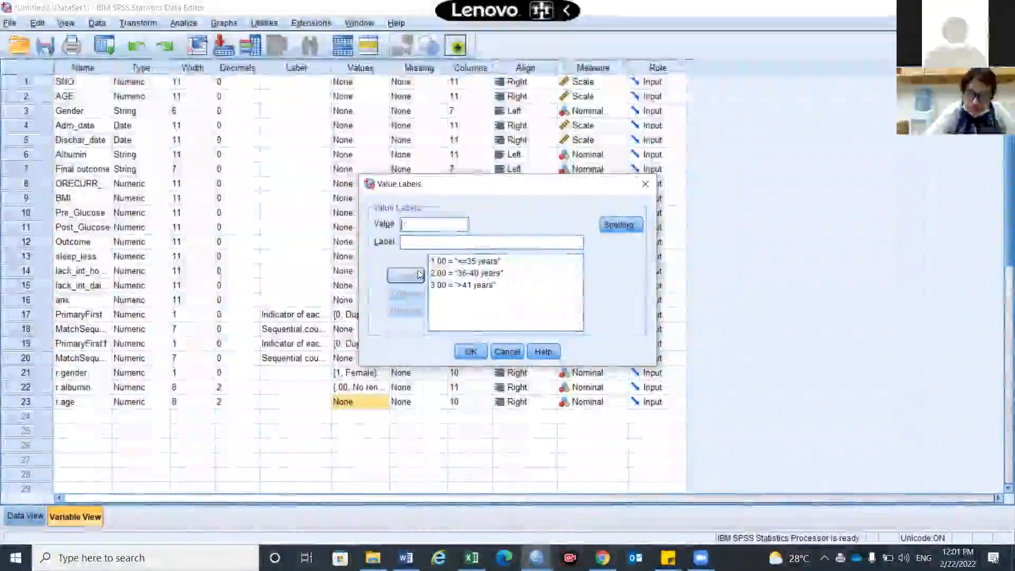
pyautogui.click(468, 351)
# Return to the data grid and switch the value label display off and back on to check r.age.
pyautogui.click(27, 517)
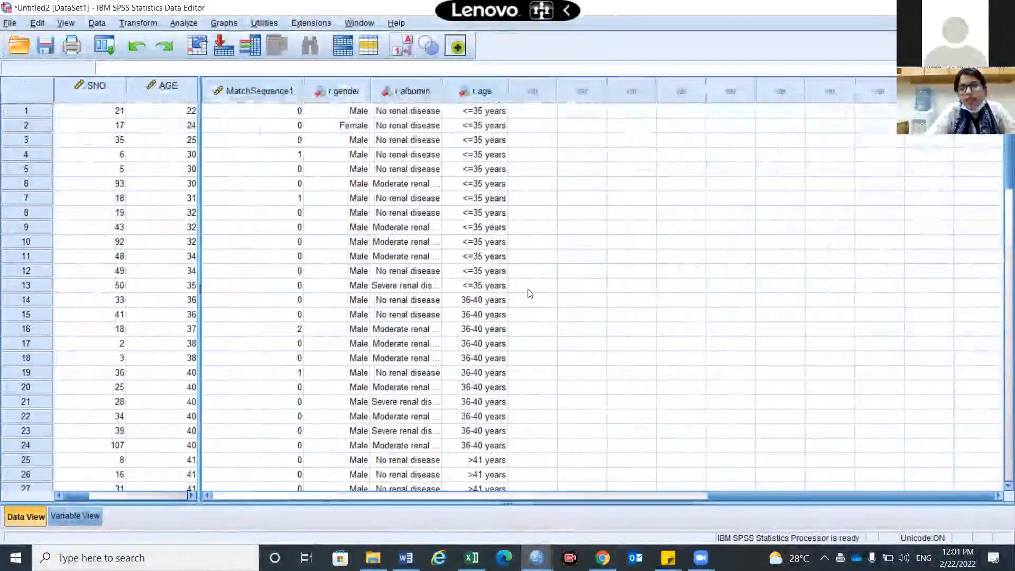
pyautogui.click(401, 47)
pyautogui.click(402, 47)
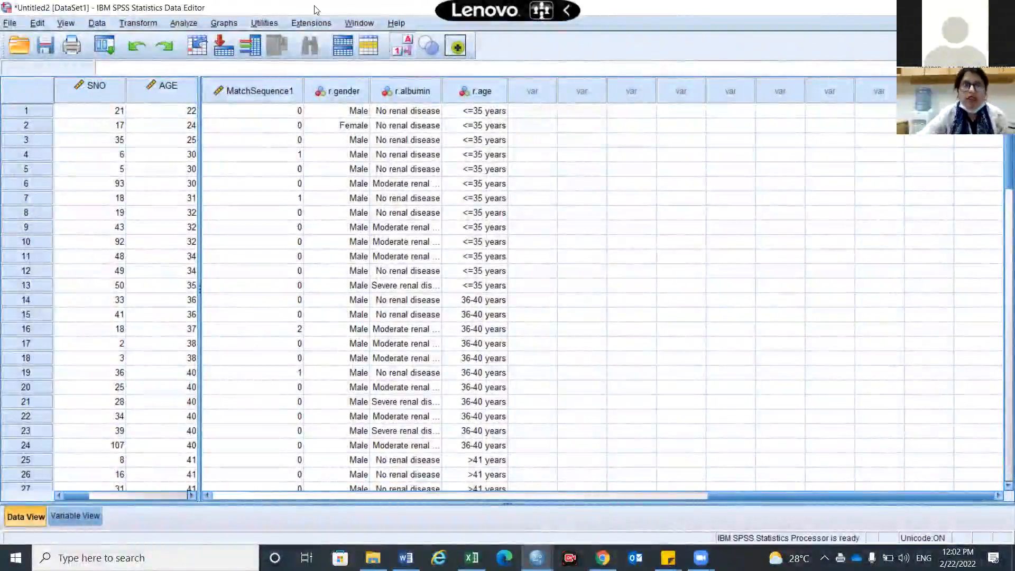
# Reset the Frequencies dialog and run a frequency table for r.age only.
pyautogui.click(184, 23)
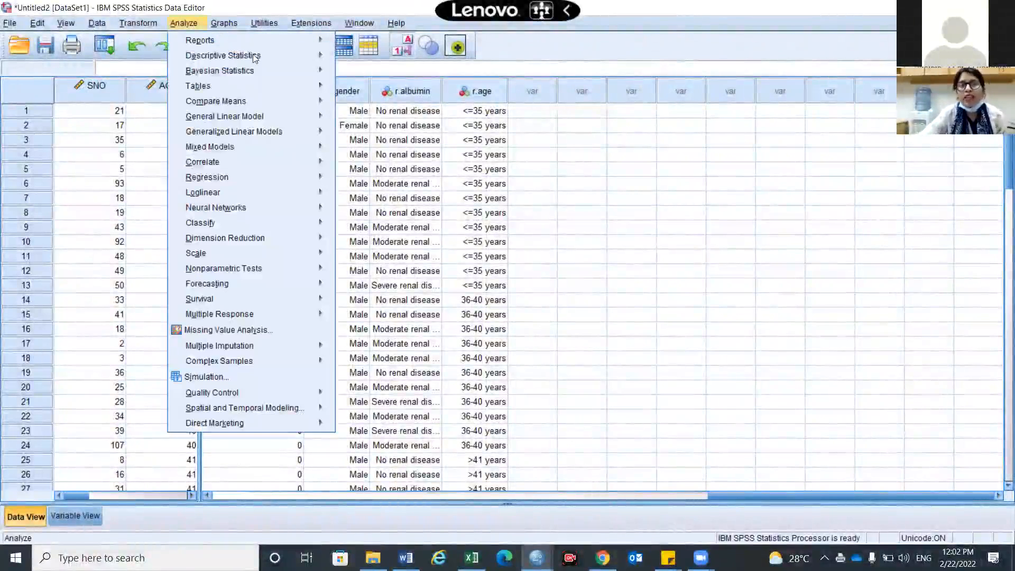
pyautogui.moveTo(253, 54)
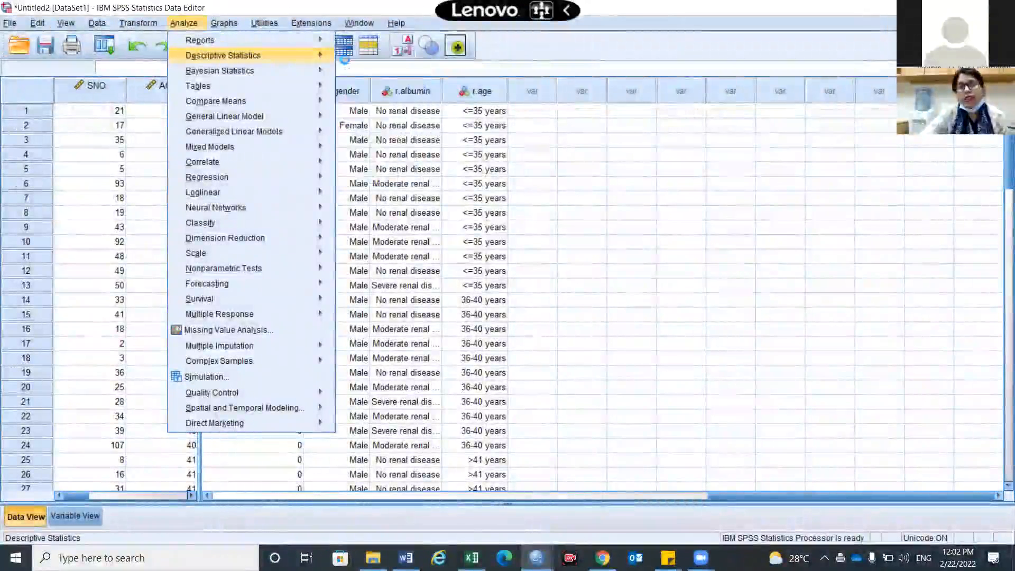
pyautogui.click(346, 58)
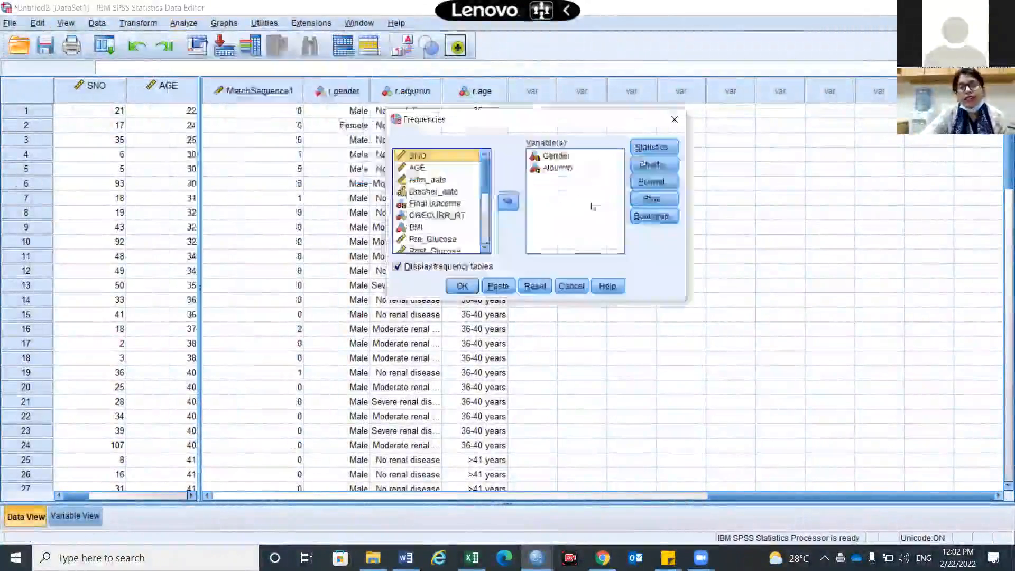
pyautogui.click(535, 286)
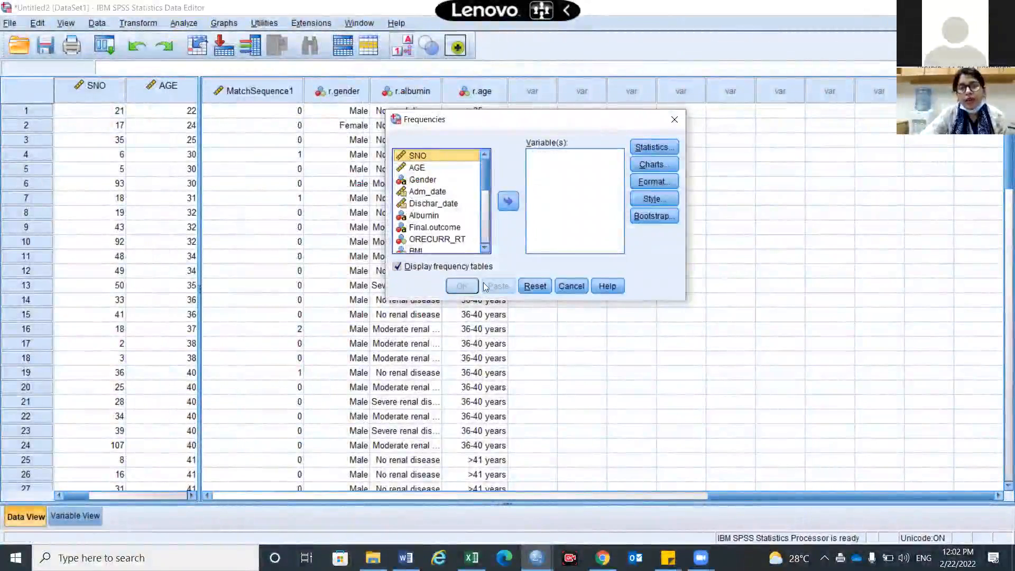
pyautogui.scroll(-5, 408, 248)
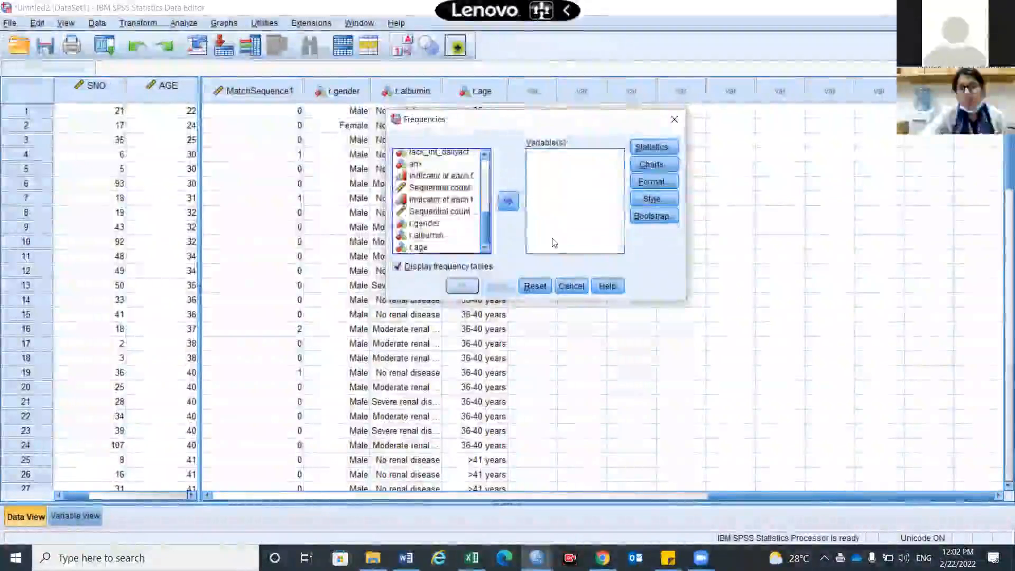
pyautogui.moveTo(554, 242); pyautogui.dragTo(552, 240)
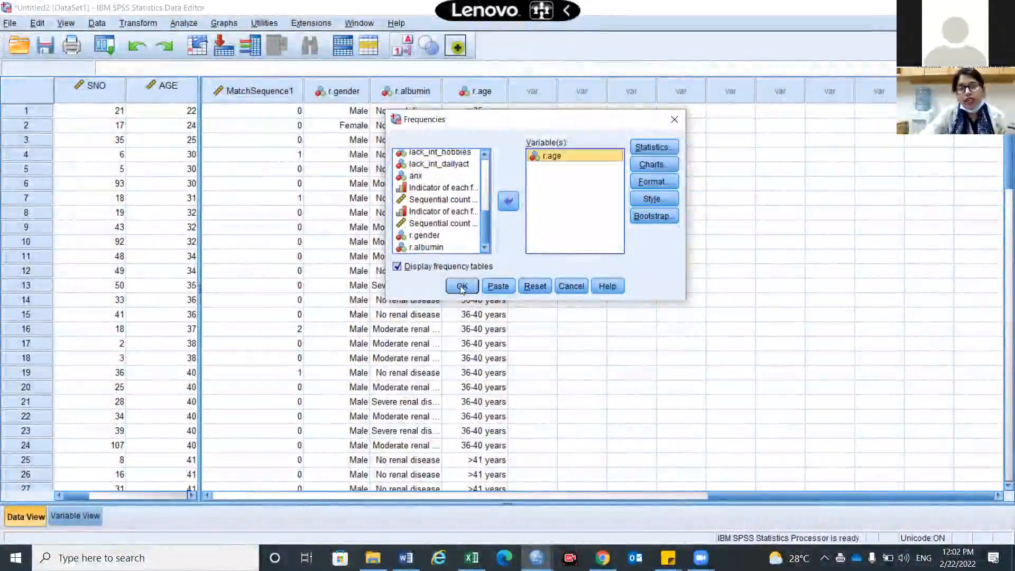
pyautogui.press('Return')
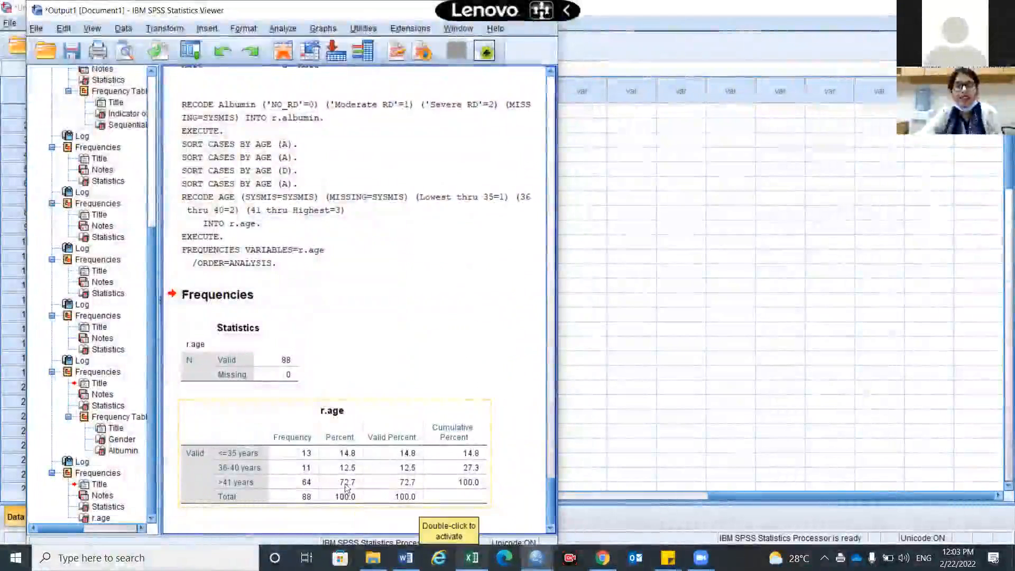
# Return to the dataset and examine the item columns from sleep_less to anx.
pyautogui.click(643, 527)
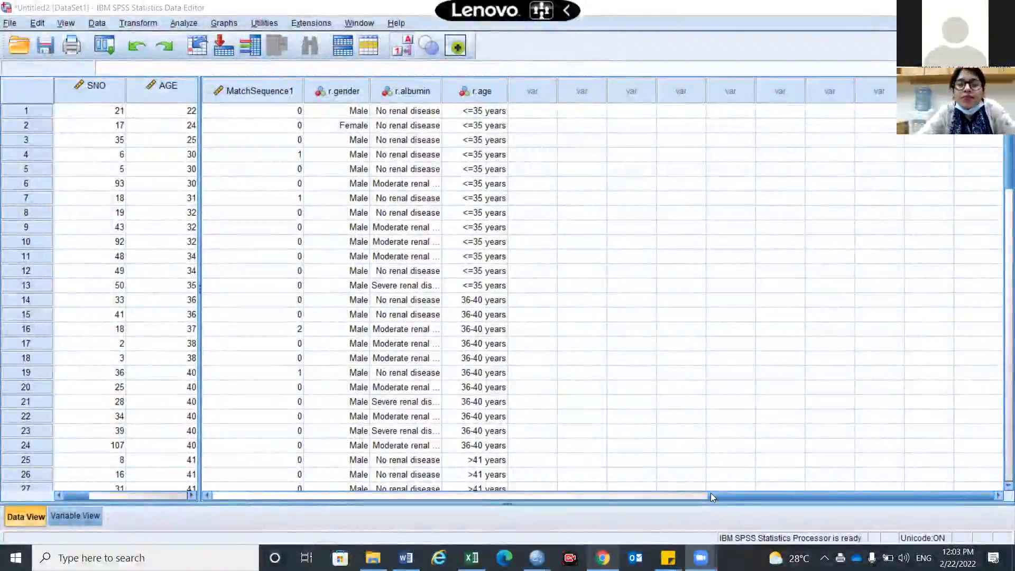
pyautogui.moveTo(480, 522); pyautogui.dragTo(406, 526)
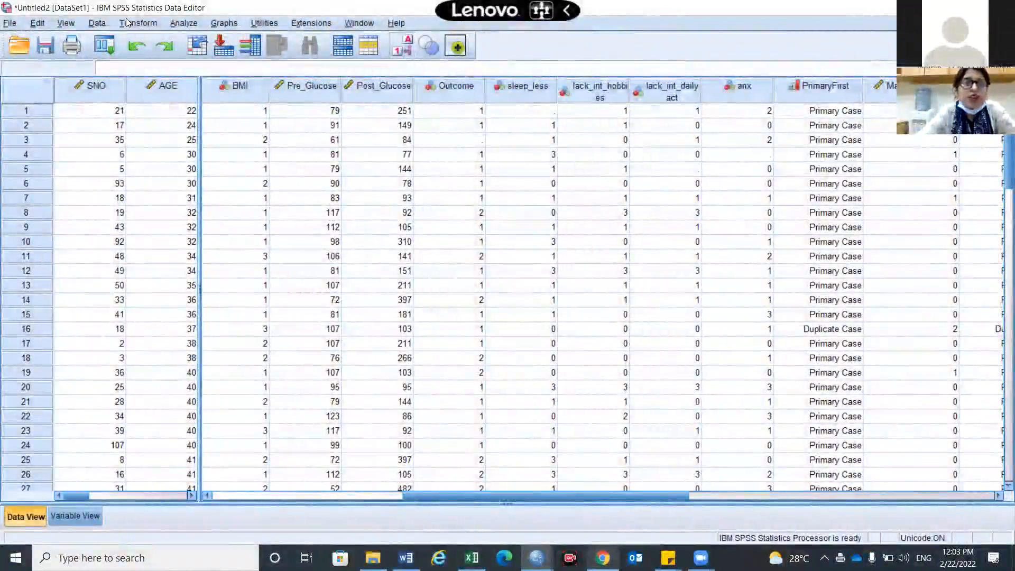
pyautogui.click(153, 25)
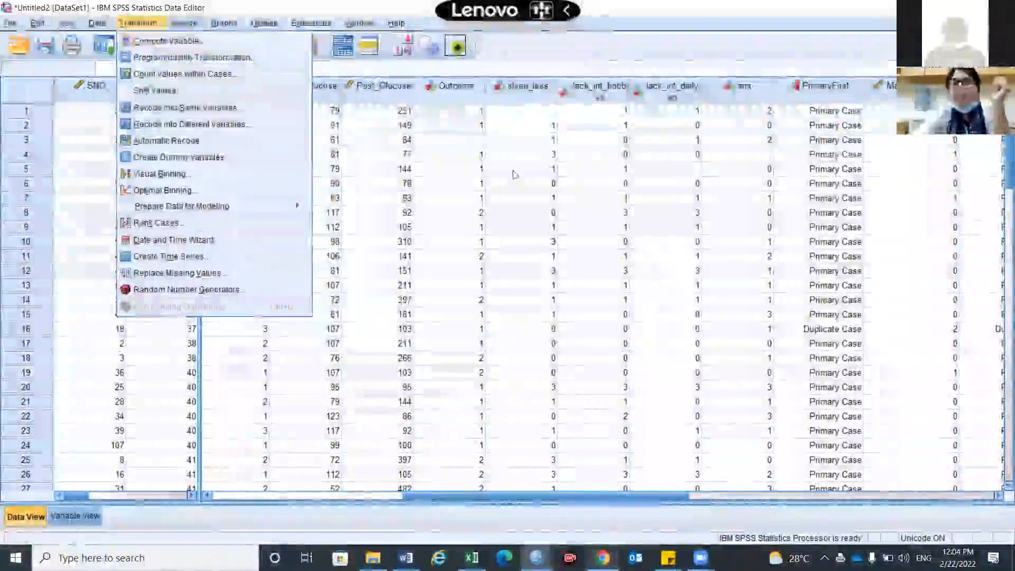
pyautogui.click(513, 171)
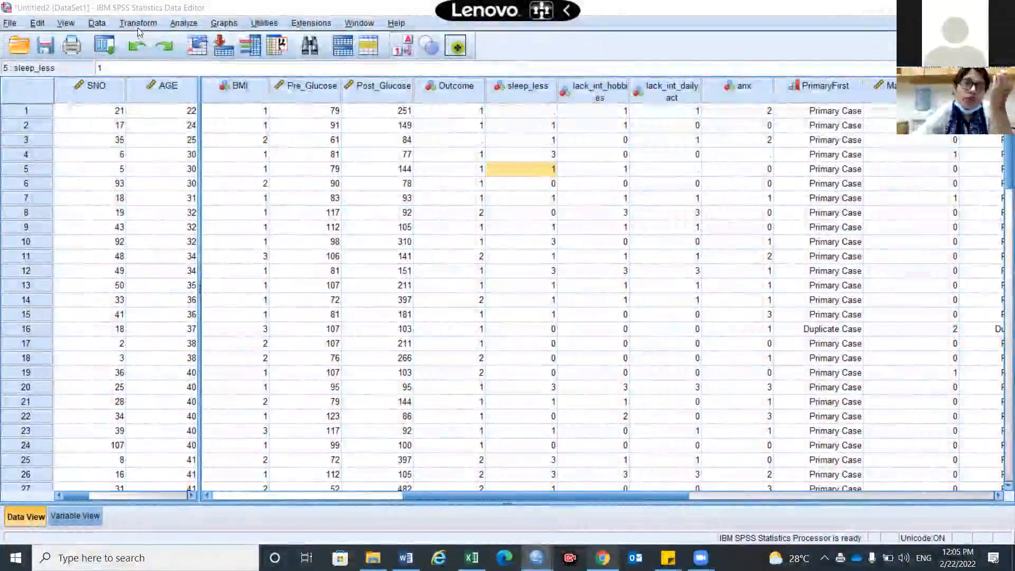
# Start a Compute Variable transformation with score as the target variable.
pyautogui.click(138, 25)
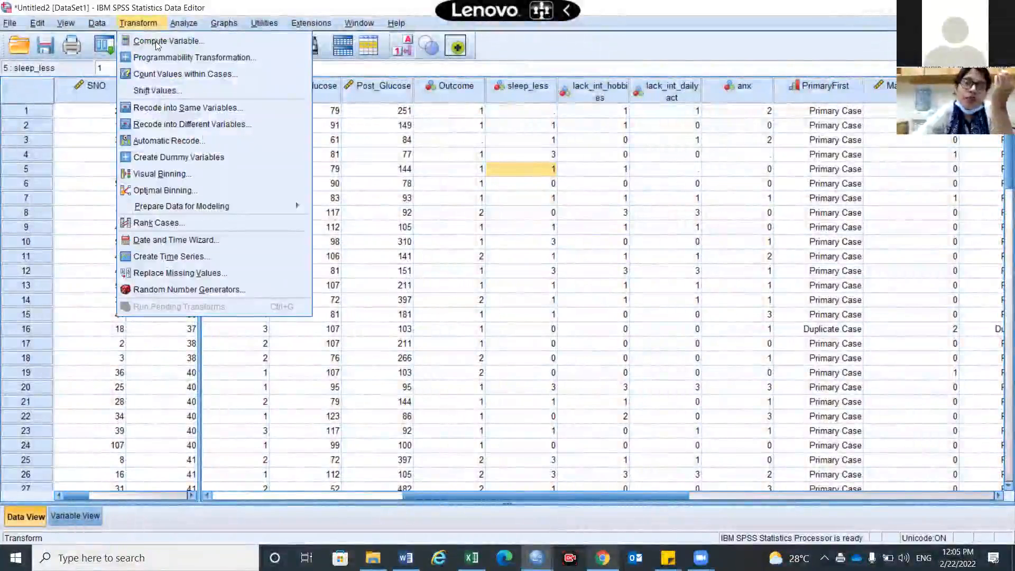
pyautogui.click(156, 41)
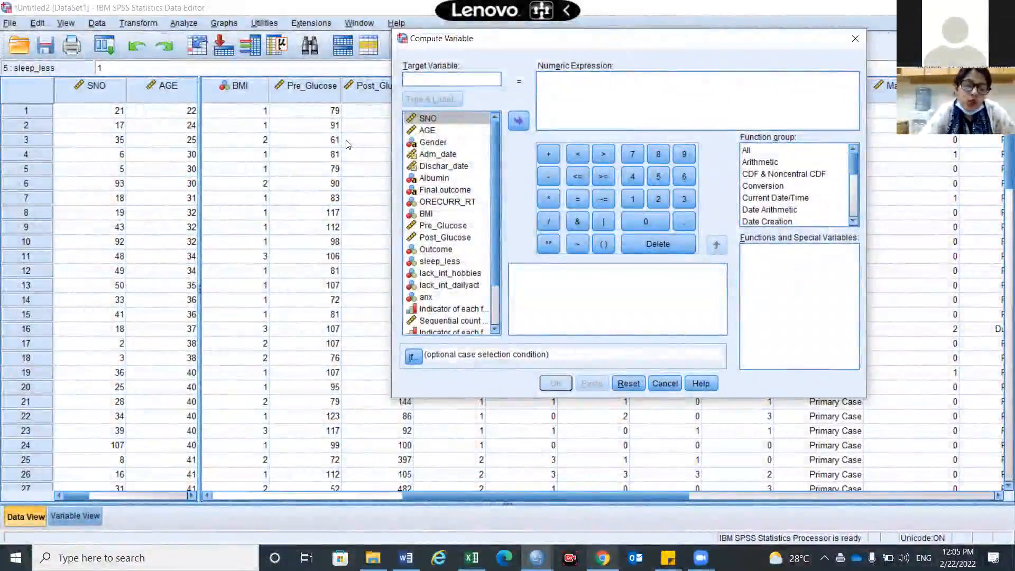
pyautogui.write('score')
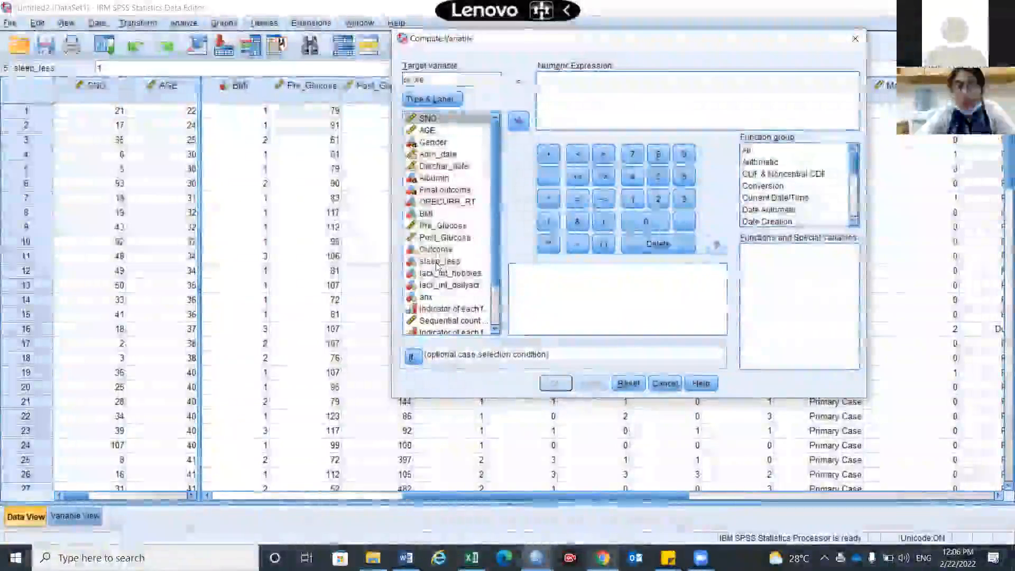
# Build the numeric expression sleep_less+lack_int_hobbies+lack_int_dailyact+anx for score and run the computation.
pyautogui.doubleClick(438, 261)
pyautogui.write('+')
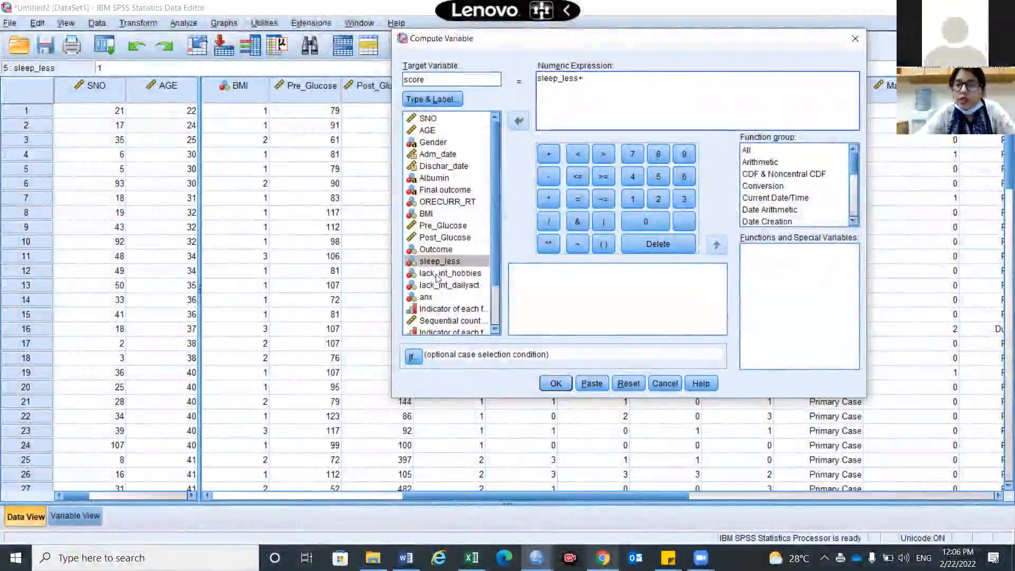
pyautogui.click(436, 274)
pyautogui.doubleClick(437, 274)
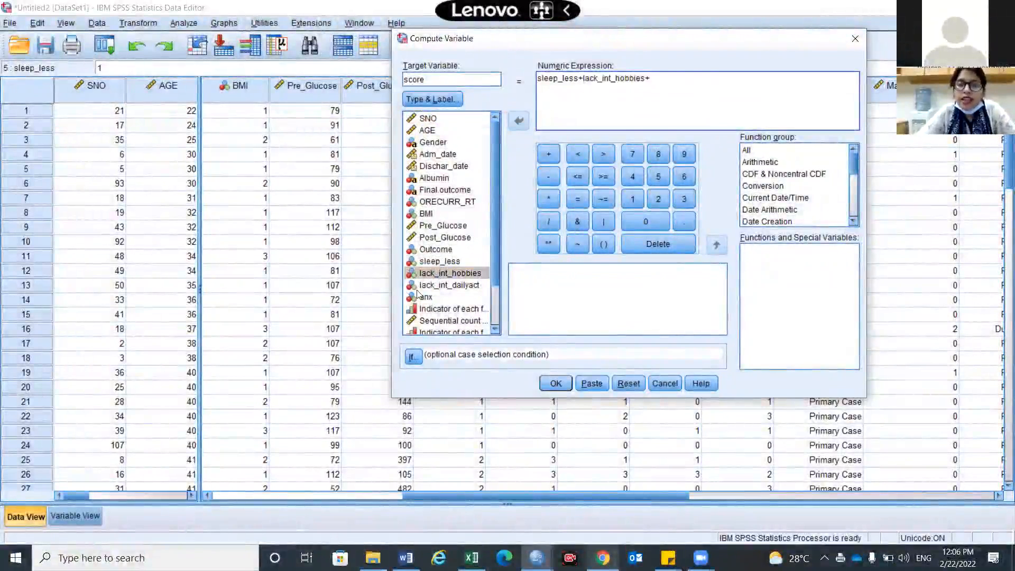
pyautogui.doubleClick(417, 290)
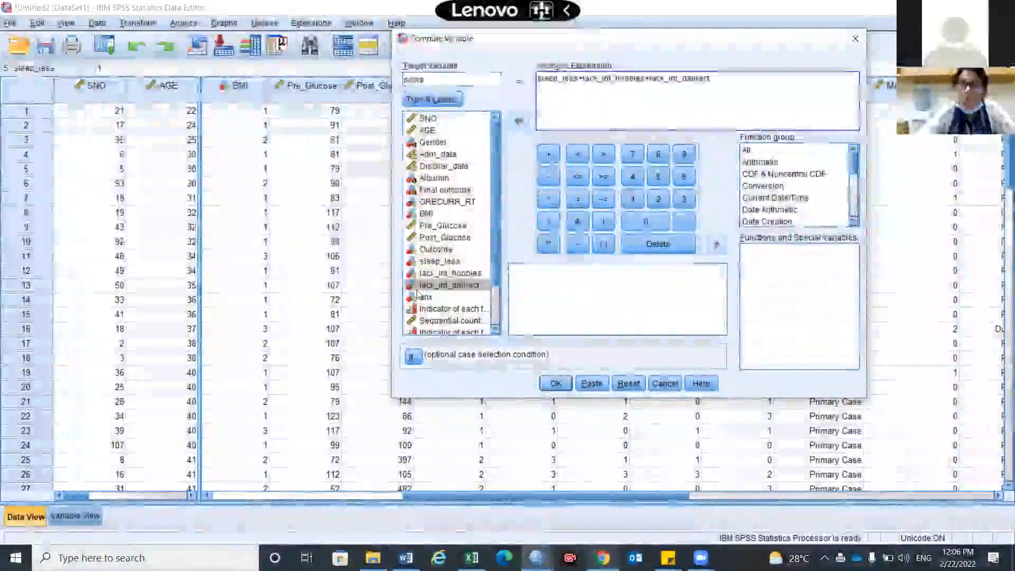
pyautogui.write('+')
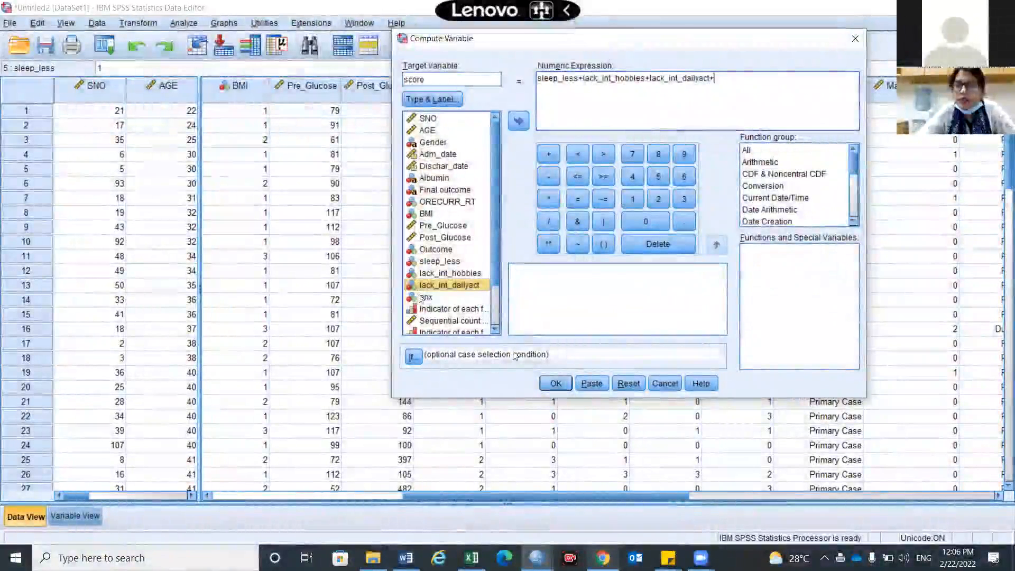
pyautogui.doubleClick(423, 297)
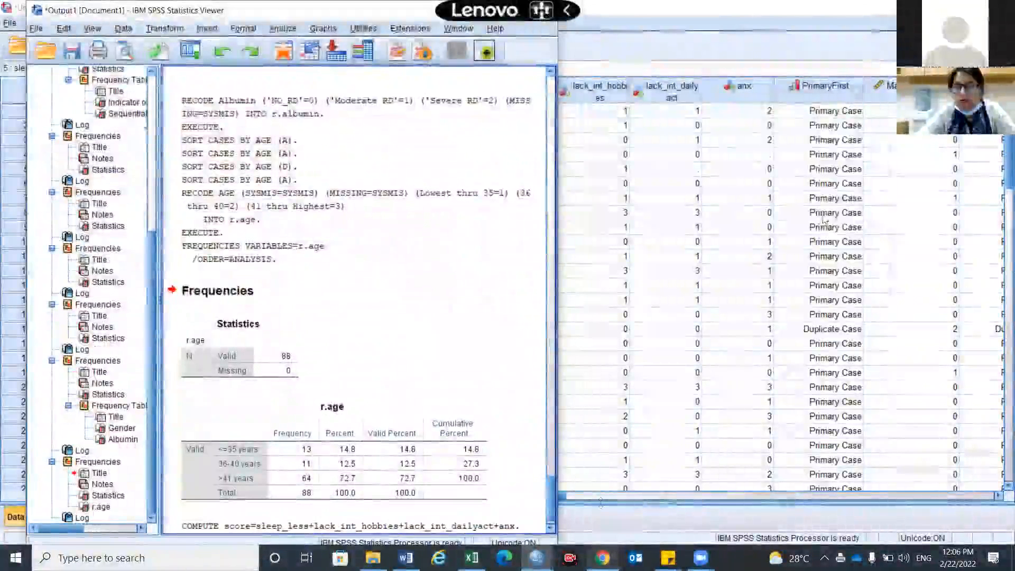
# Return to the dataset and move the grid split past anx to compare the four item columns with score.
pyautogui.click(823, 217)
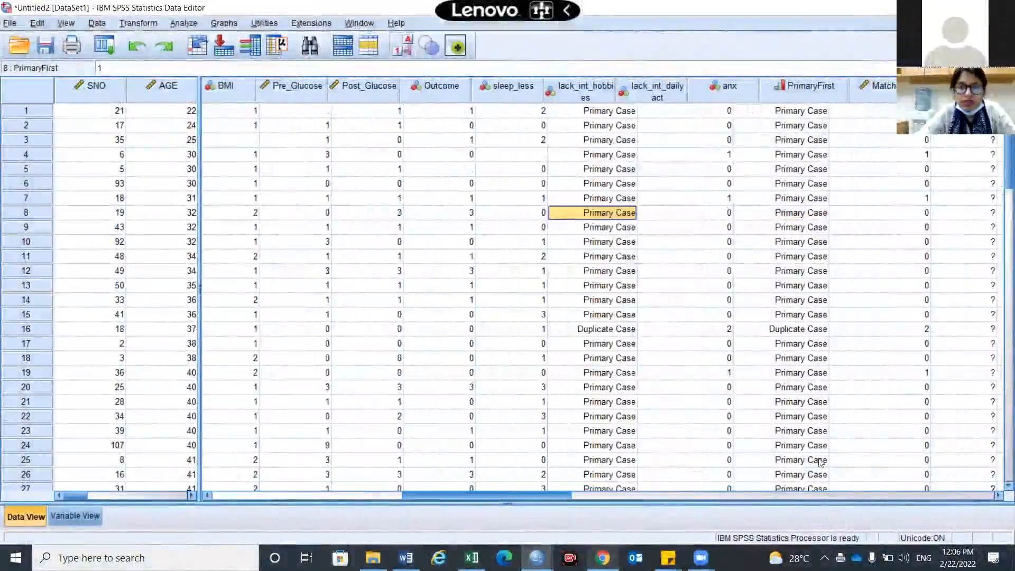
pyautogui.hscroll(5, 818, 462)
pyautogui.hscroll(3, 339, 348)
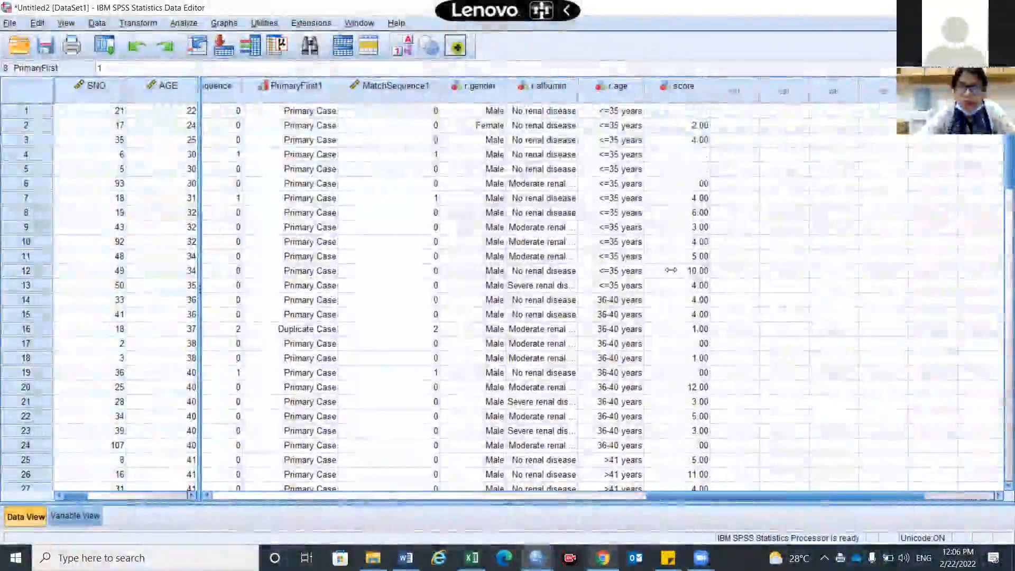
pyautogui.moveTo(200, 417); pyautogui.dragTo(671, 418)
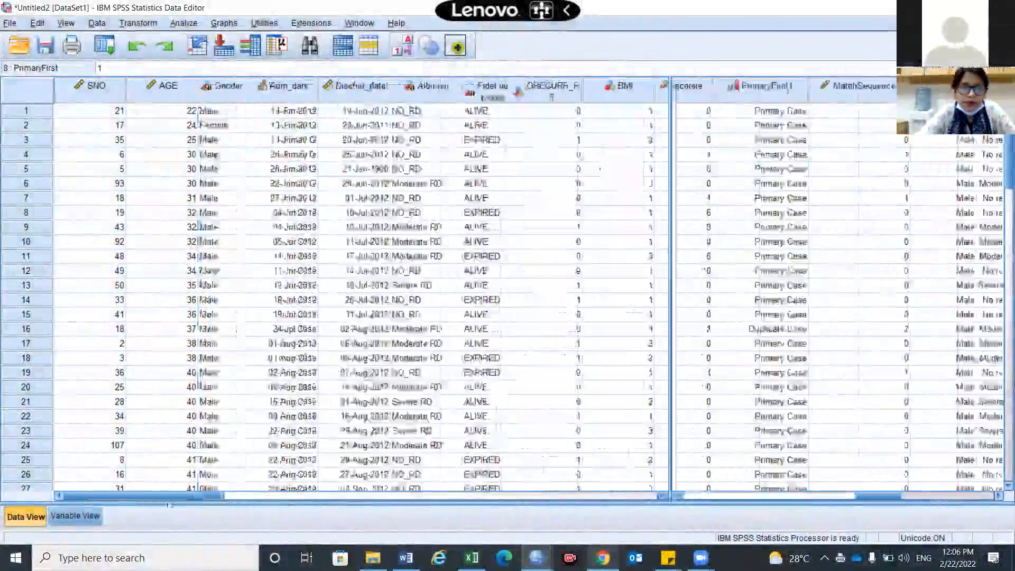
pyautogui.moveTo(169, 495); pyautogui.dragTo(320, 491)
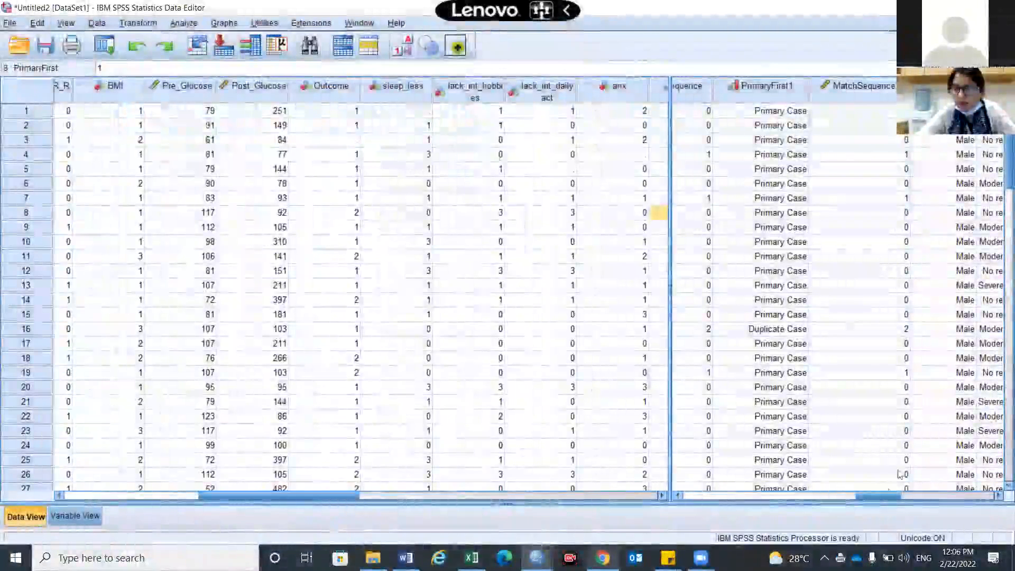
pyautogui.moveTo(889, 496); pyautogui.dragTo(956, 499)
pyautogui.click(678, 497)
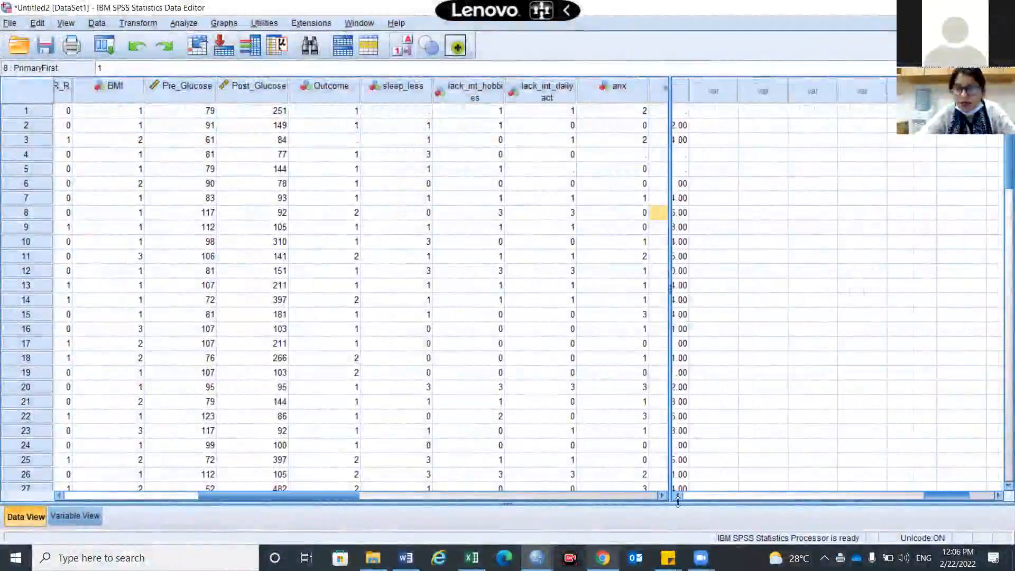
# Bring the score column into view and compare the first case's score with its sleep_less value.
pyautogui.click(679, 496)
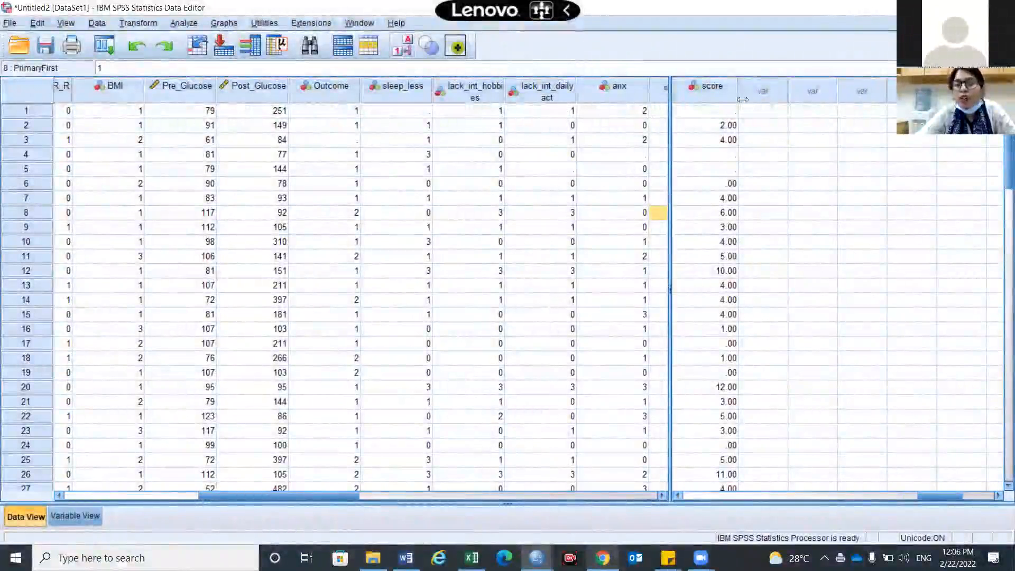
pyautogui.click(731, 113)
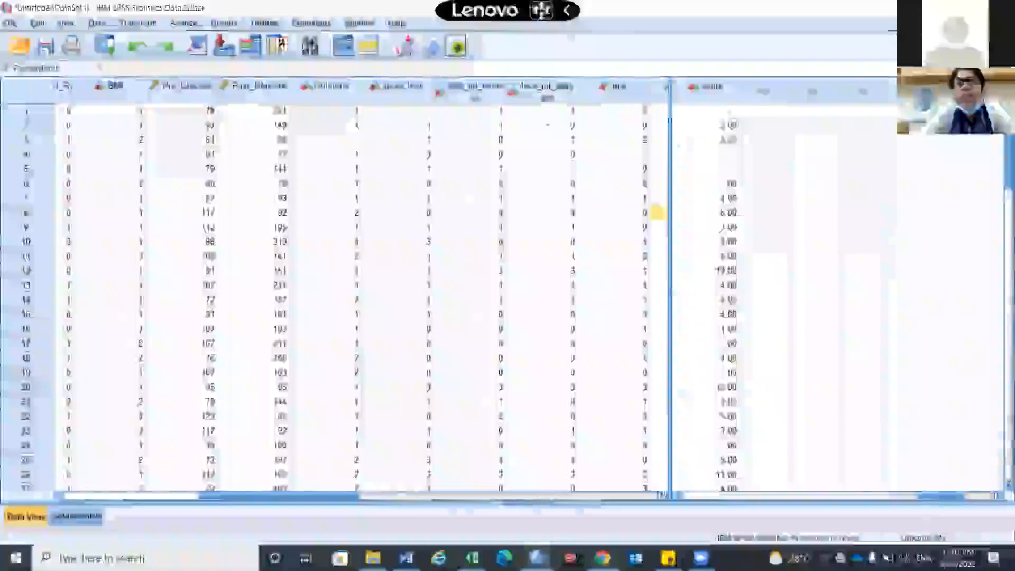
pyautogui.click(413, 114)
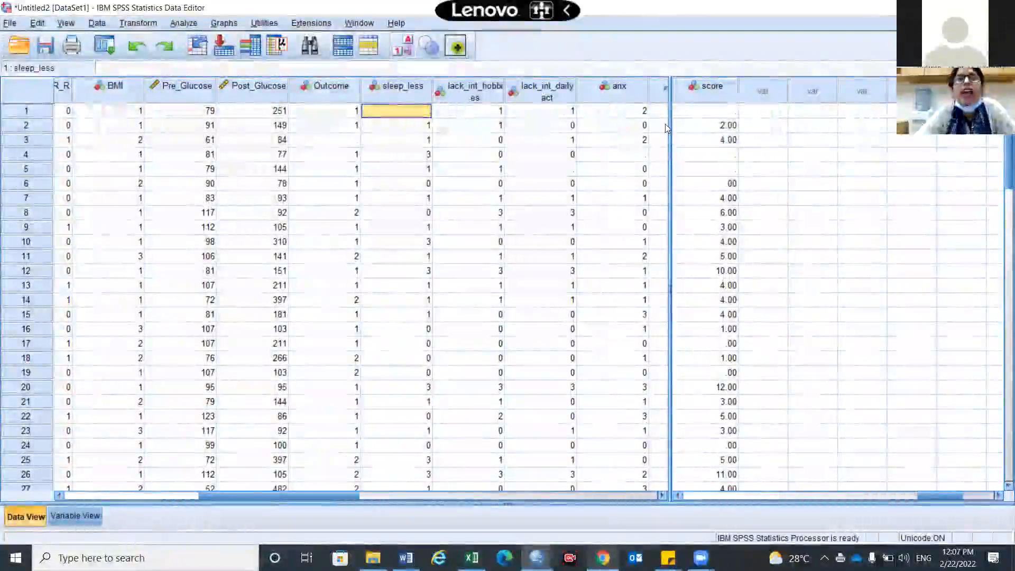
# Start a fresh Compute Variable transformation with all earlier settings cleared and score1 as the target variable.
pyautogui.click(139, 24)
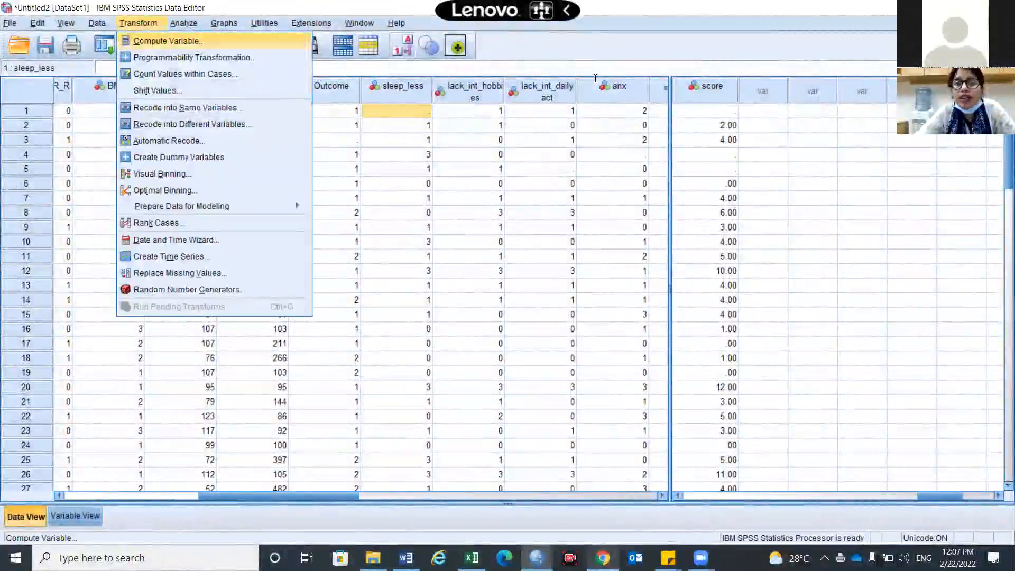
pyautogui.press('Return')
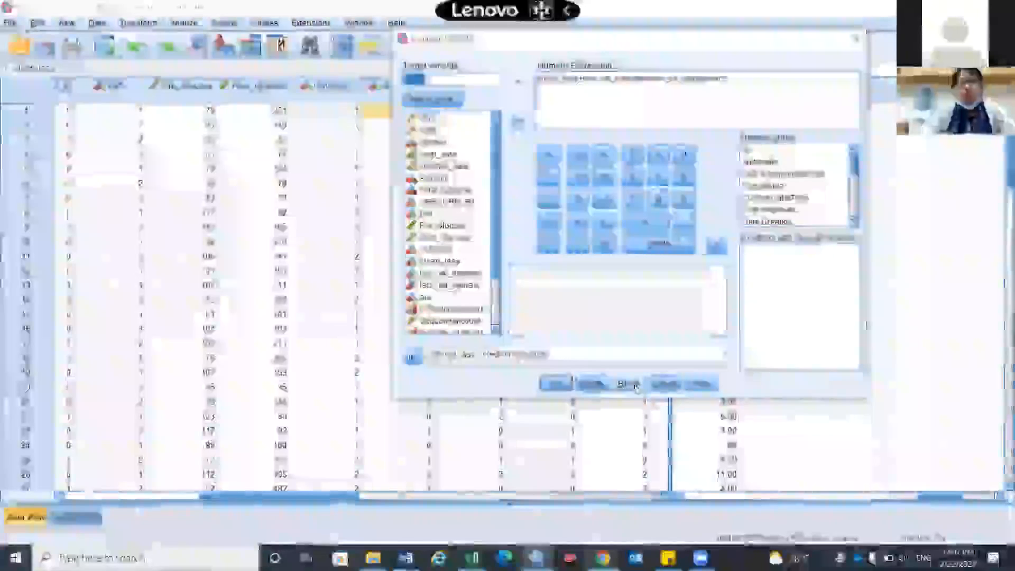
pyautogui.click(636, 389)
pyautogui.write('score')
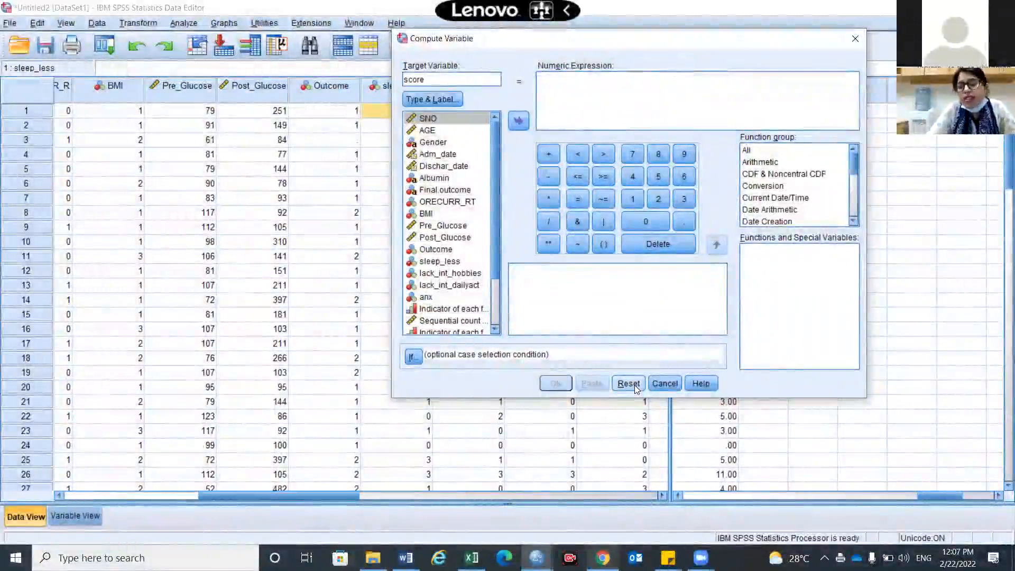
pyautogui.write('1')
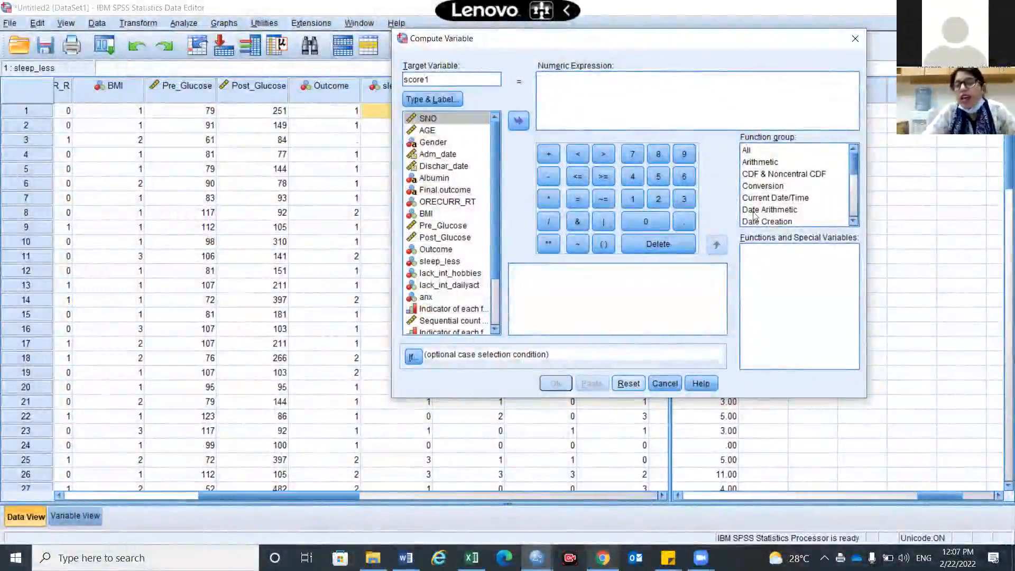
# List all function groups and select the Sum function for the score1 expression.
pyautogui.click(748, 151)
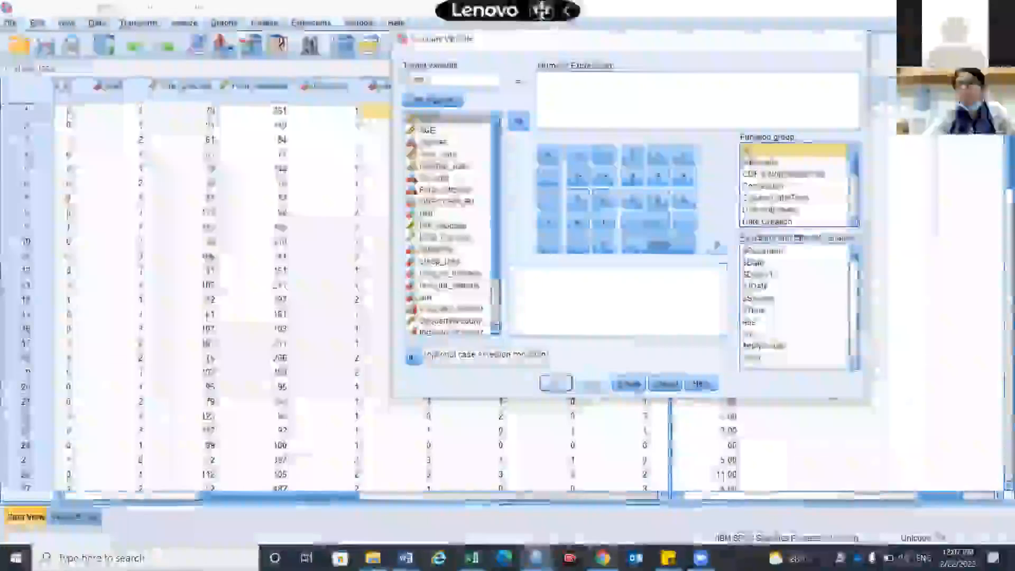
pyautogui.click(757, 346)
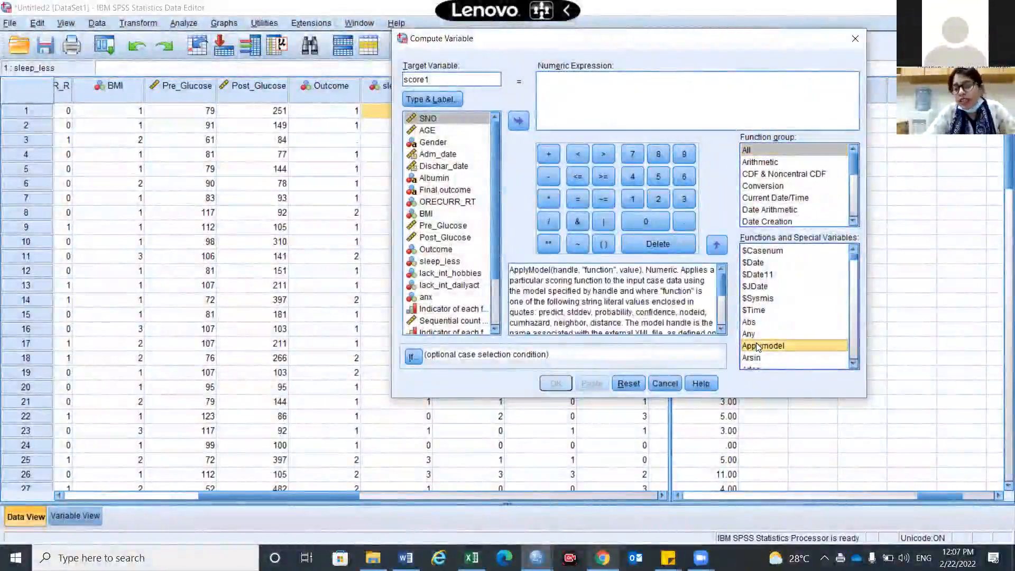
pyautogui.press('s')
pyautogui.press('s')
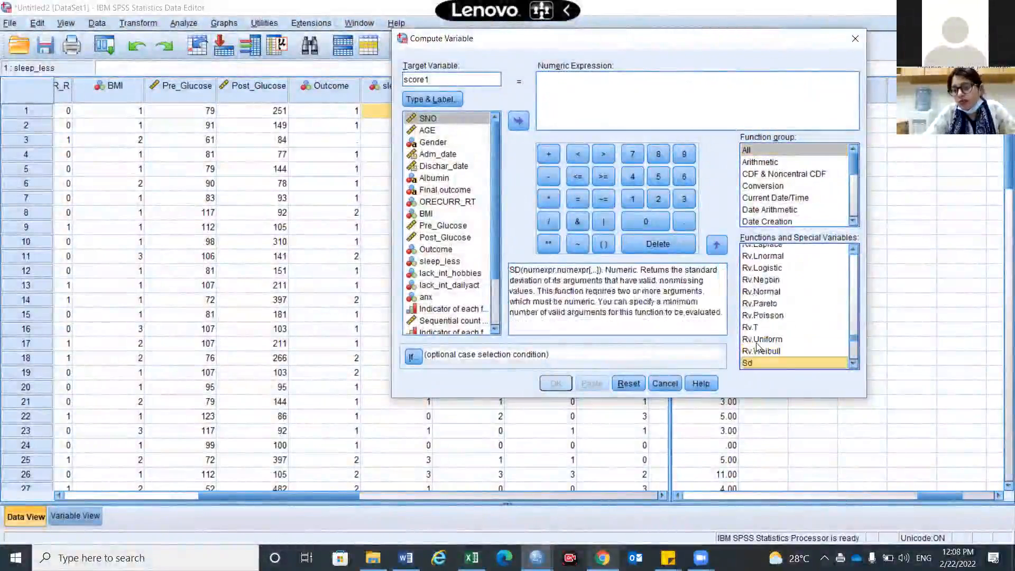
pyautogui.press('s')
pyautogui.press('s')
pyautogui.press('s')
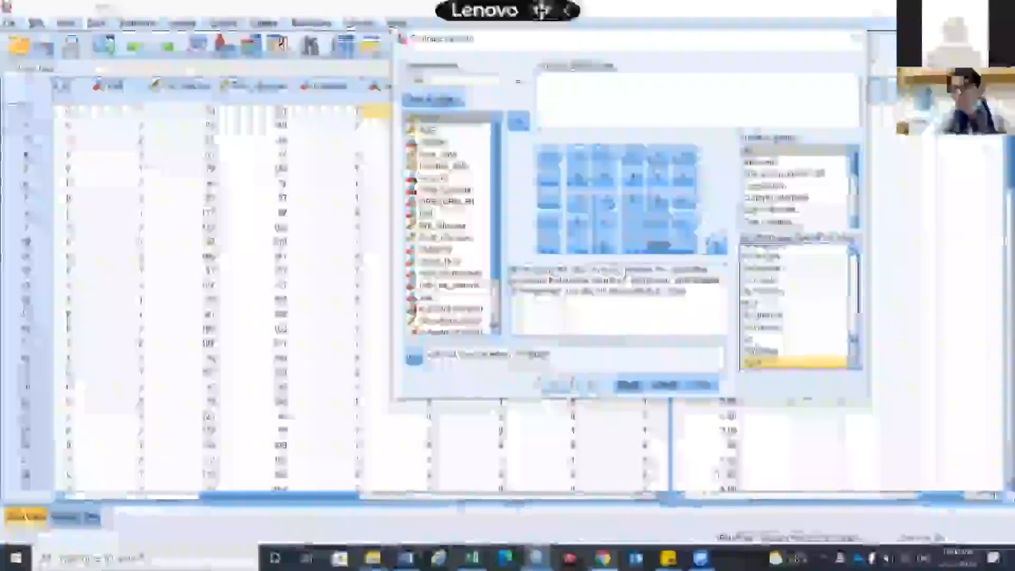
pyautogui.press('s')
pyautogui.press('s')
pyautogui.press('s')
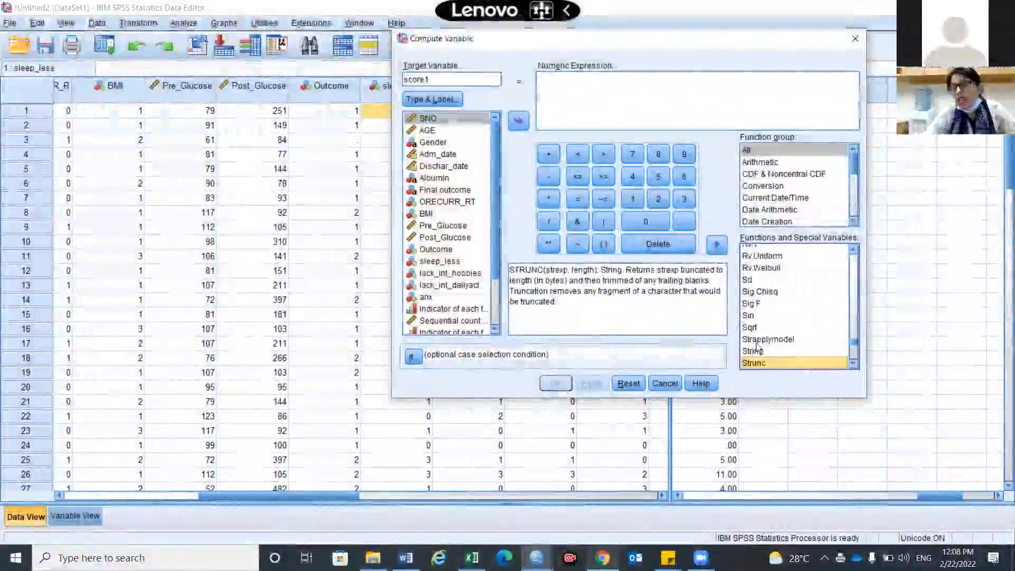
pyautogui.click(760, 363)
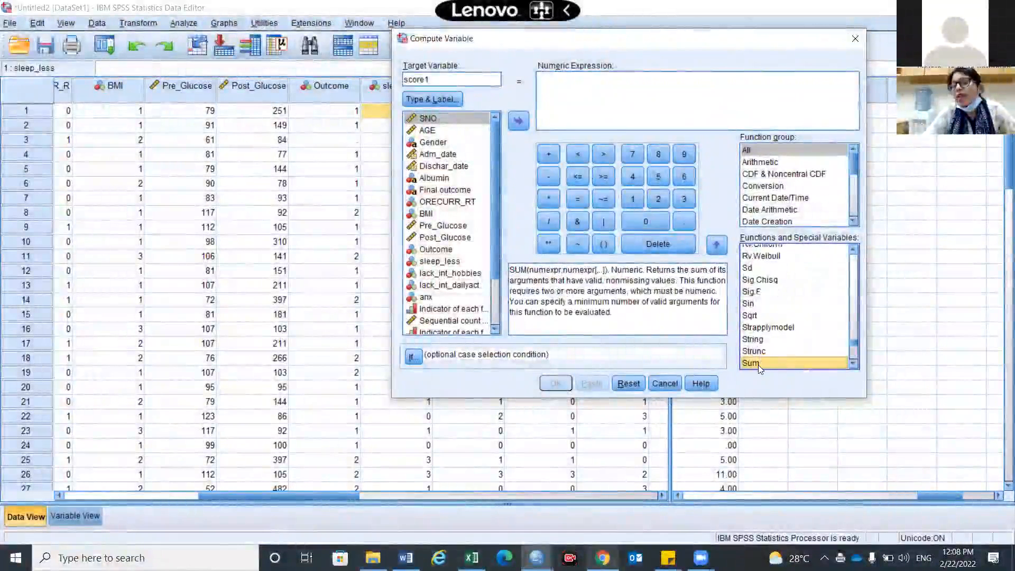